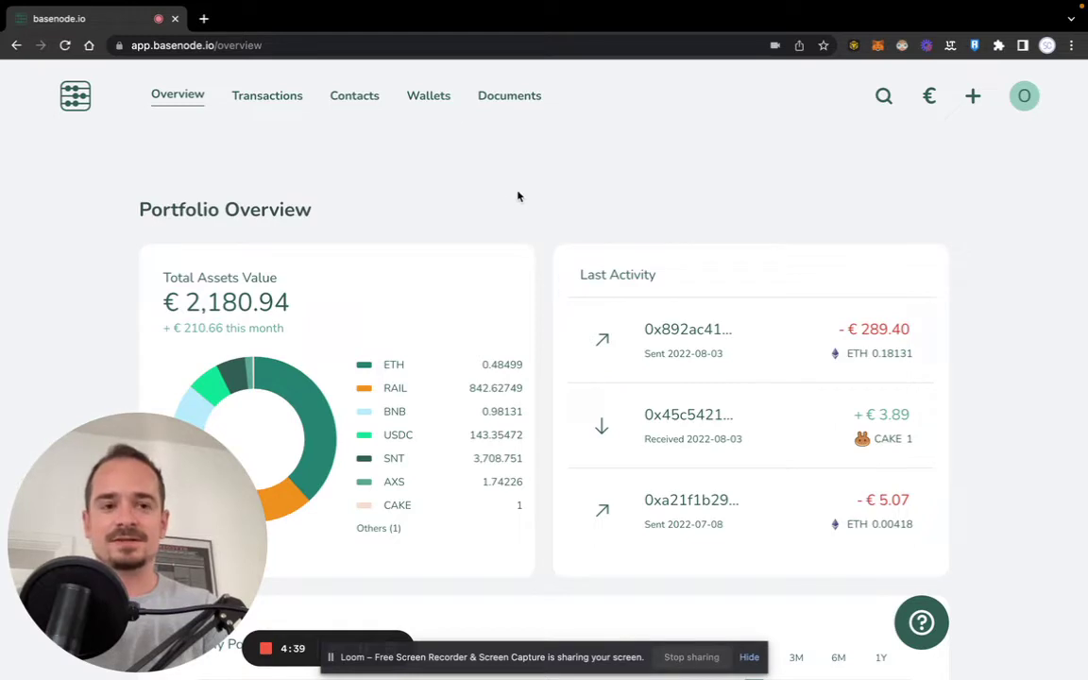
- Start a blank invoice with Create Invoice from the top-bar + menu
scroll(418, 218, down, 2)
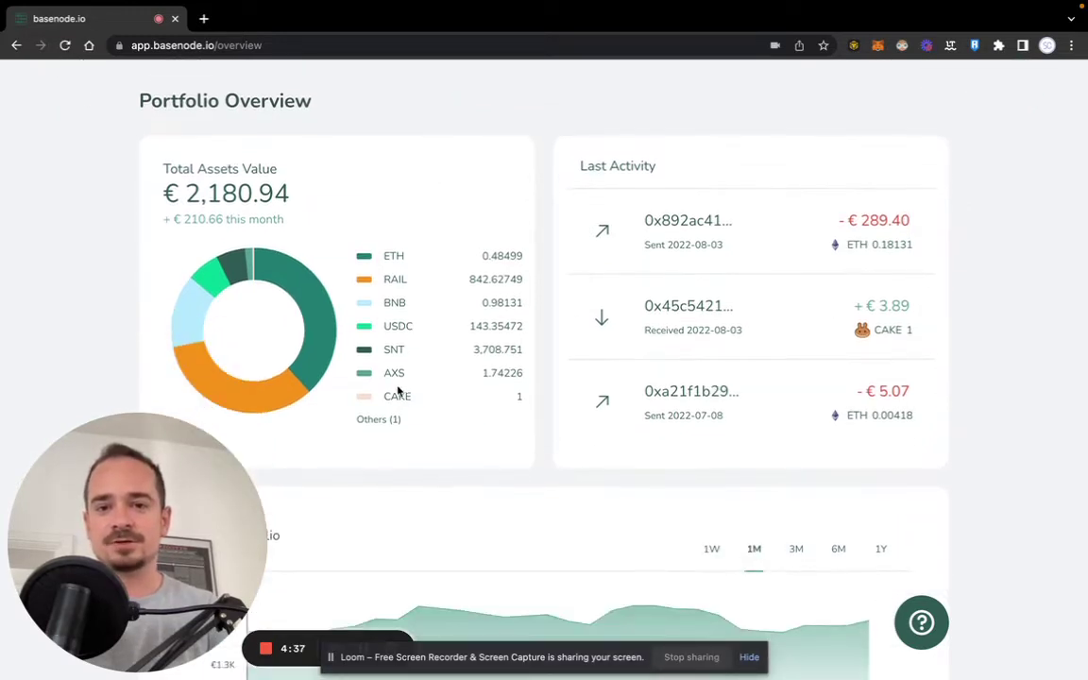
mouse_move(317, 302)
scroll(447, 199, up, 2)
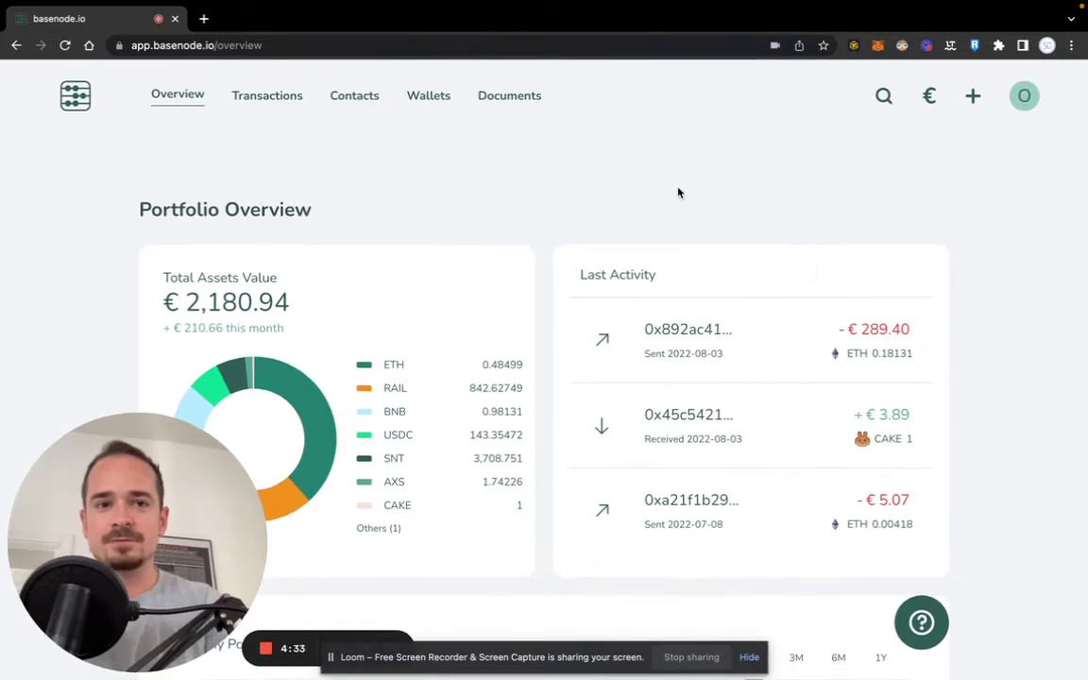
click(972, 102)
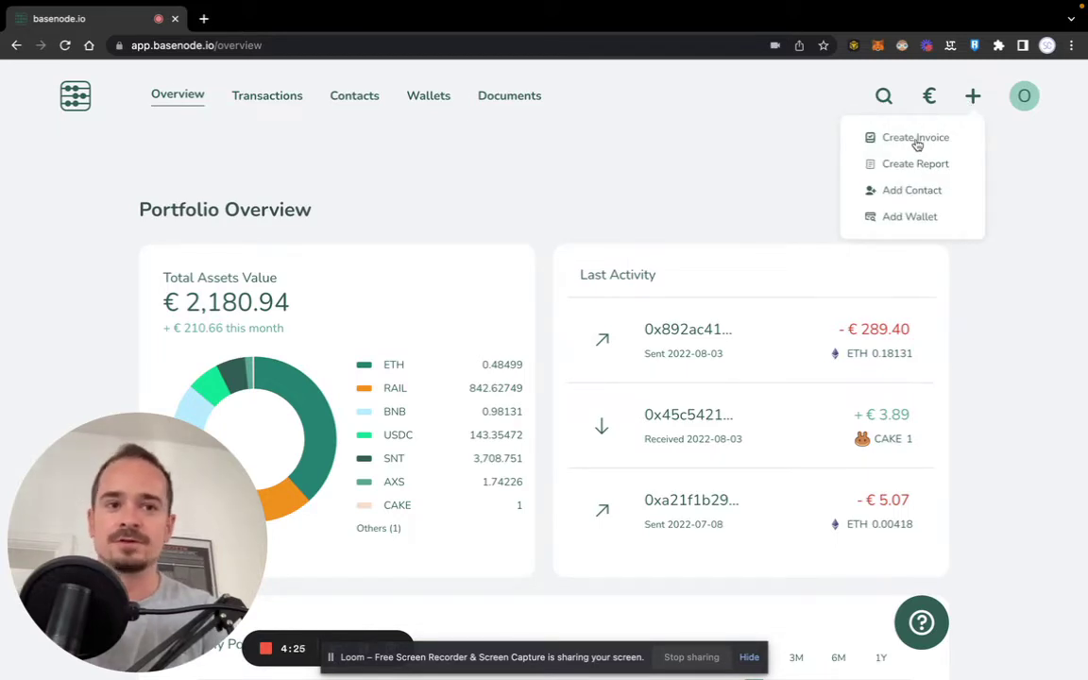
click(915, 139)
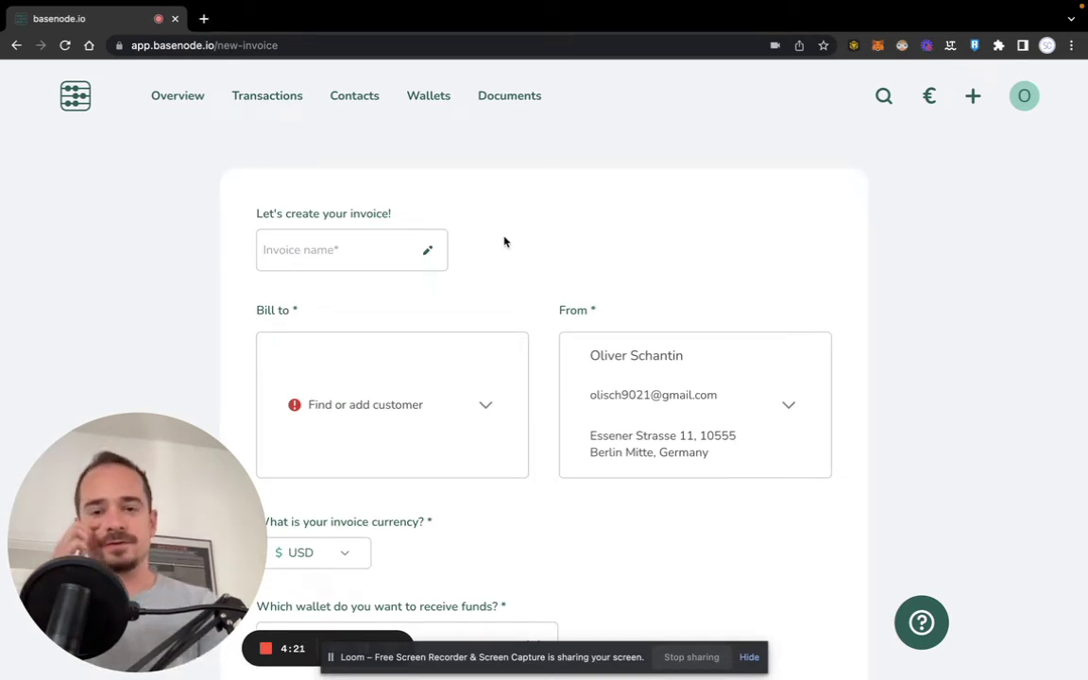
- Enter 'test invoice' as the invoice name and dismiss the autofill suggestions
click(316, 263)
text(t)
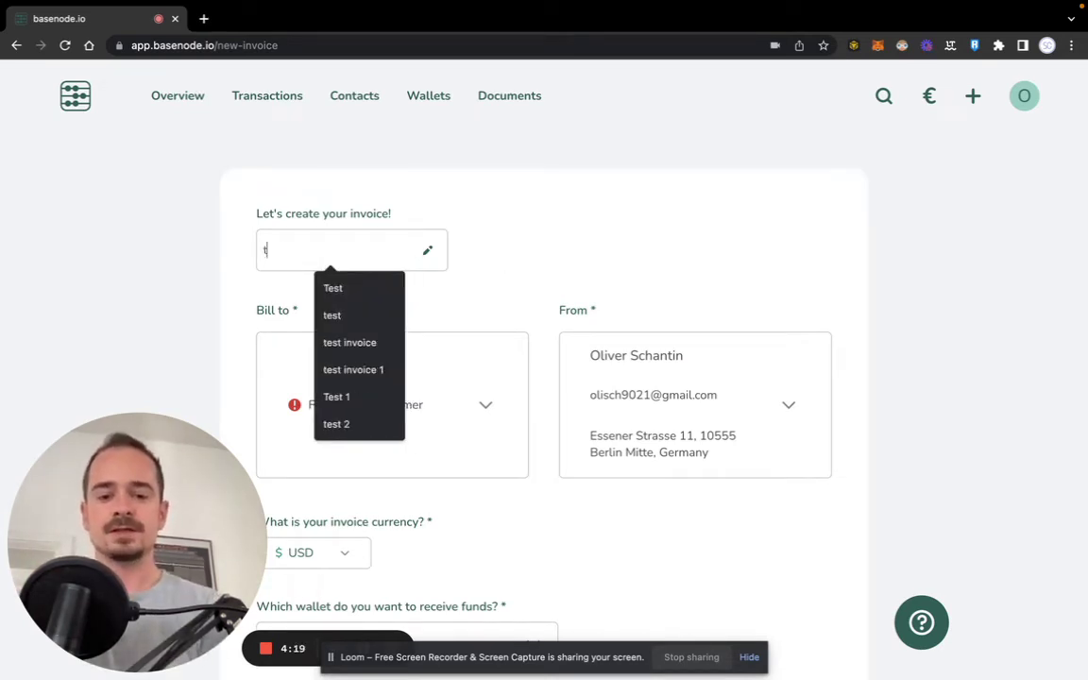
text(est invoice)
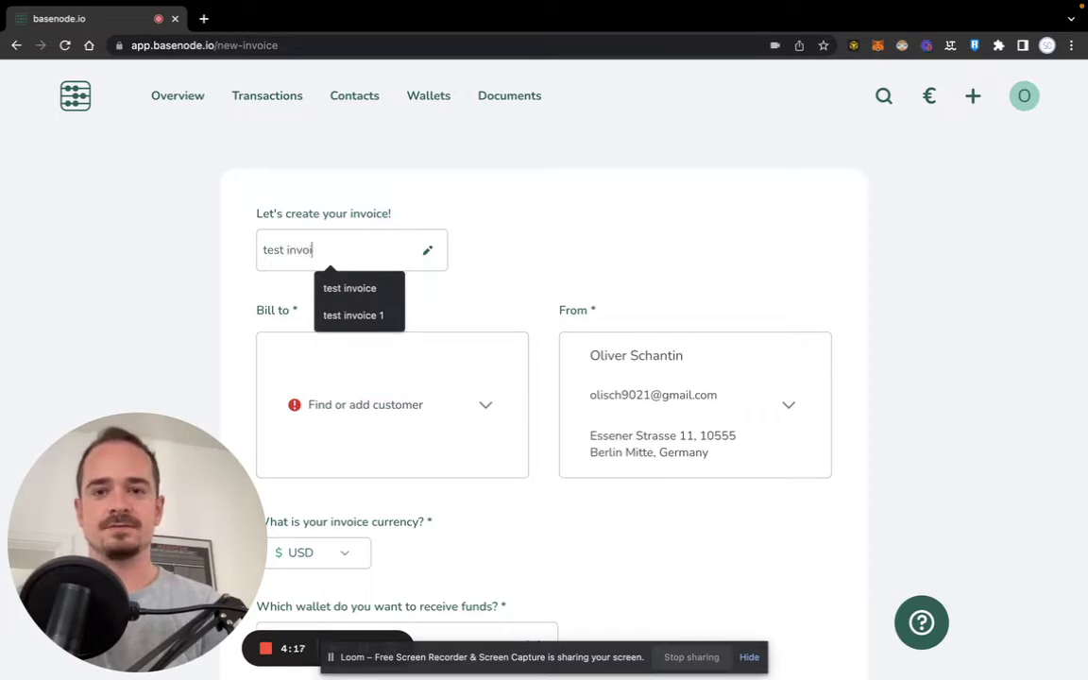
click(856, 248)
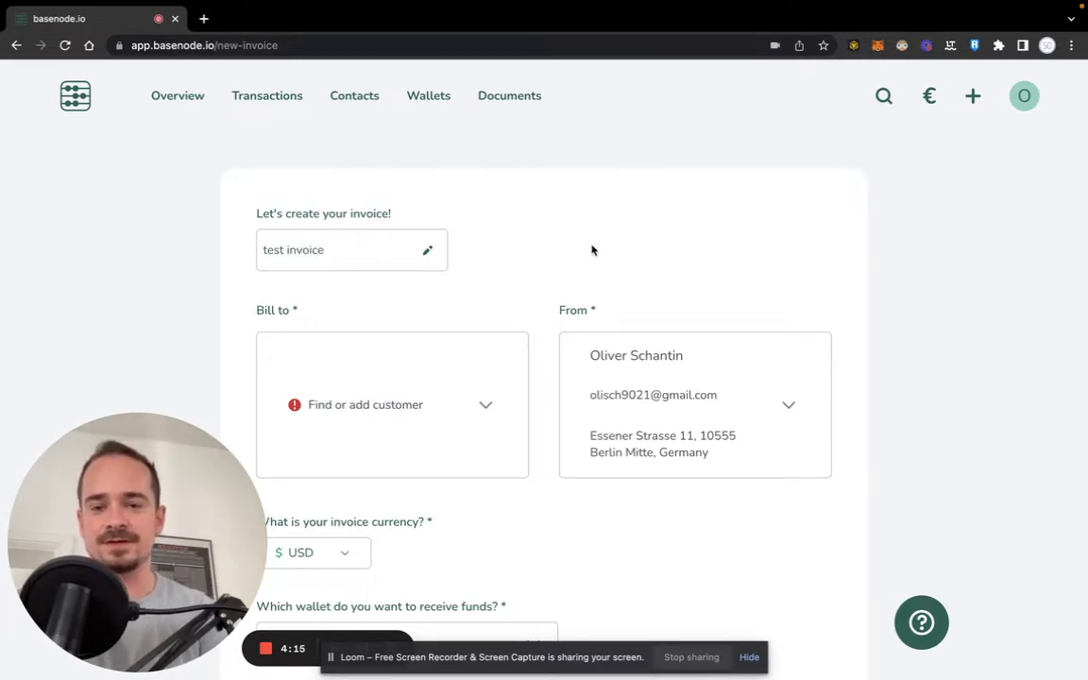
scroll(595, 245, down, 2)
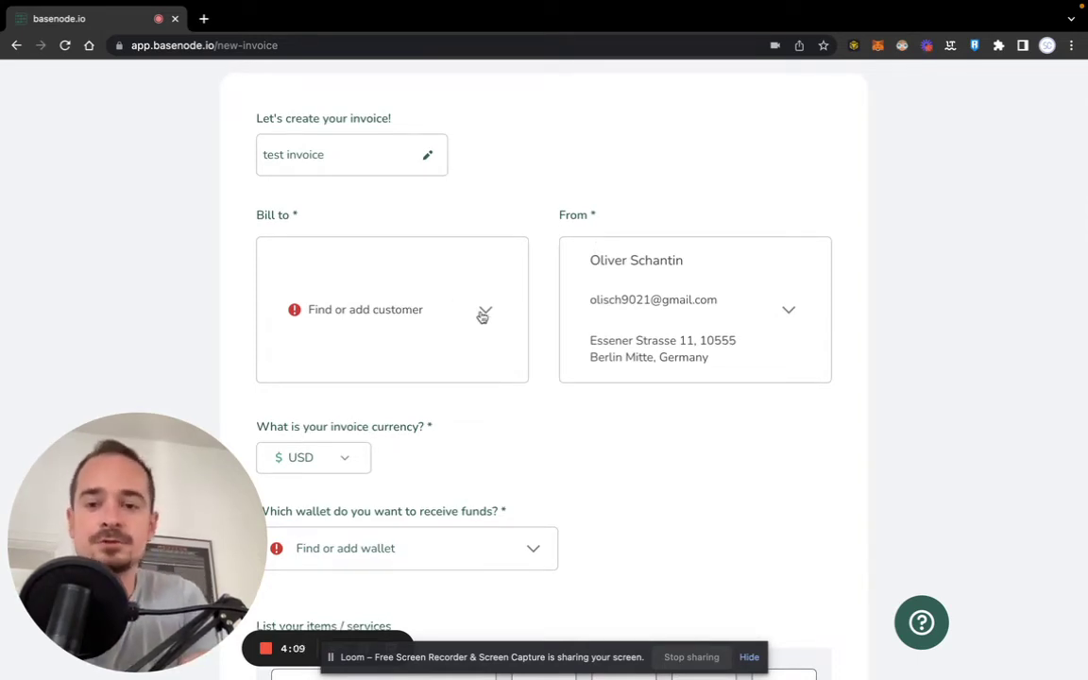
scroll(473, 311, up, 2)
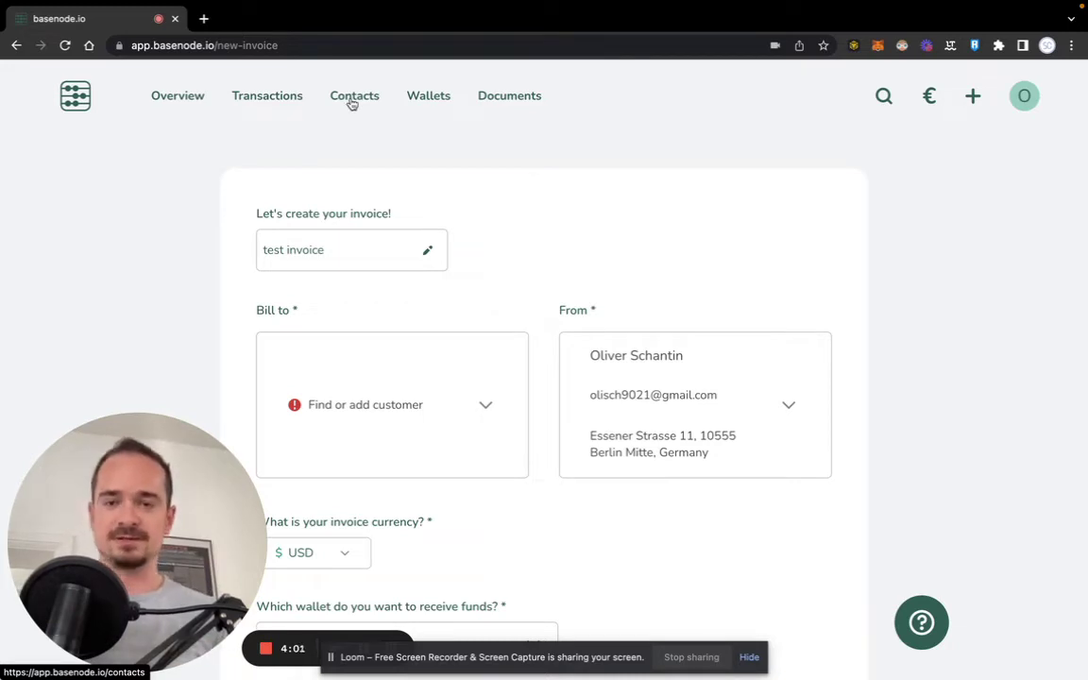
scroll(501, 250, down, 2)
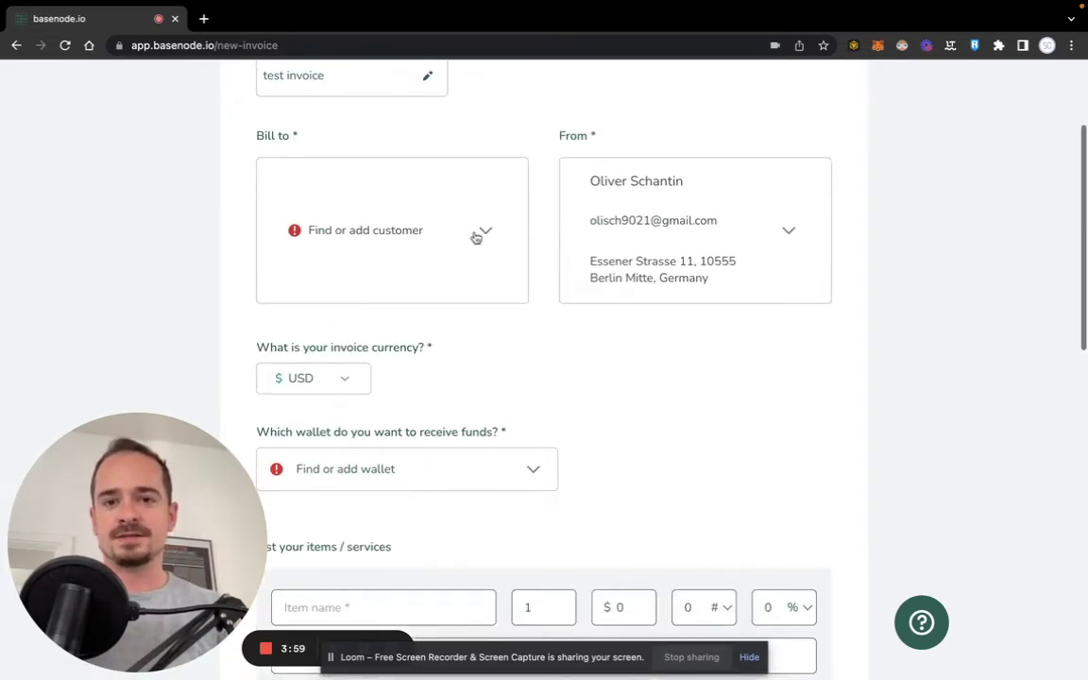
- Pick the existing saved company contact in the Bill to list as the invoiced customer
click(477, 238)
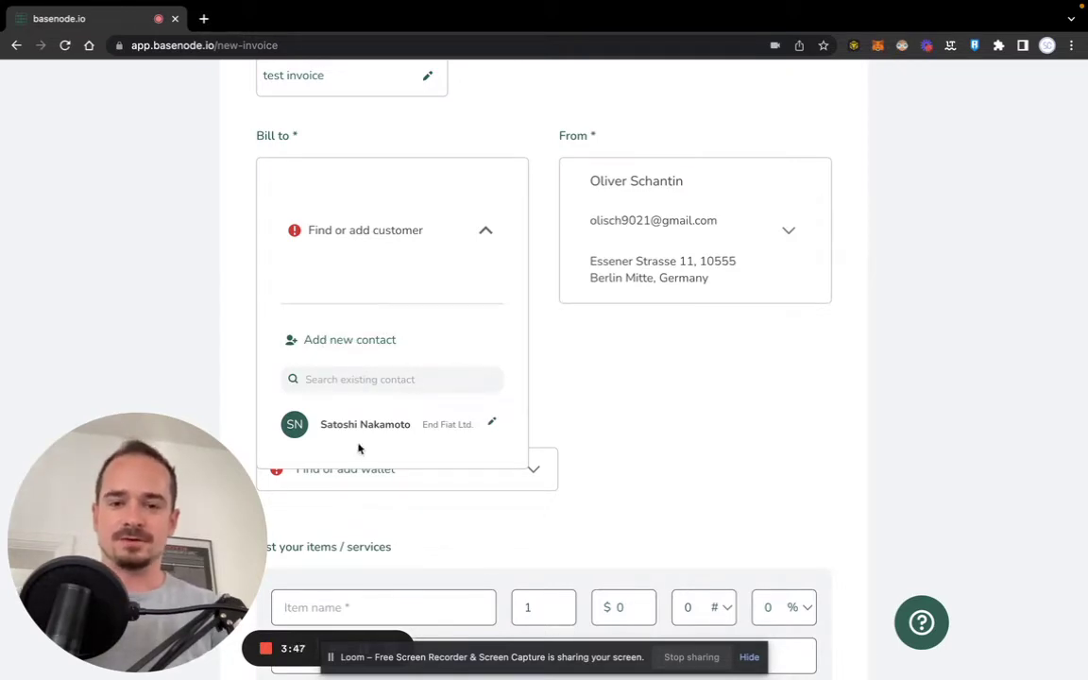
click(333, 433)
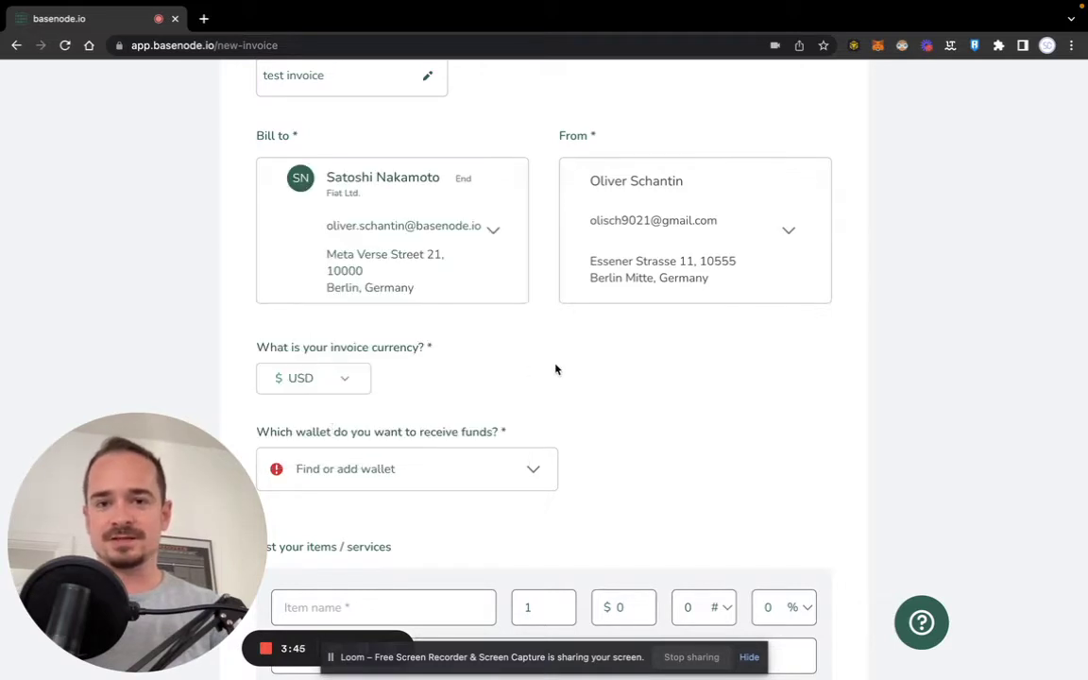
scroll(556, 370, up, 2)
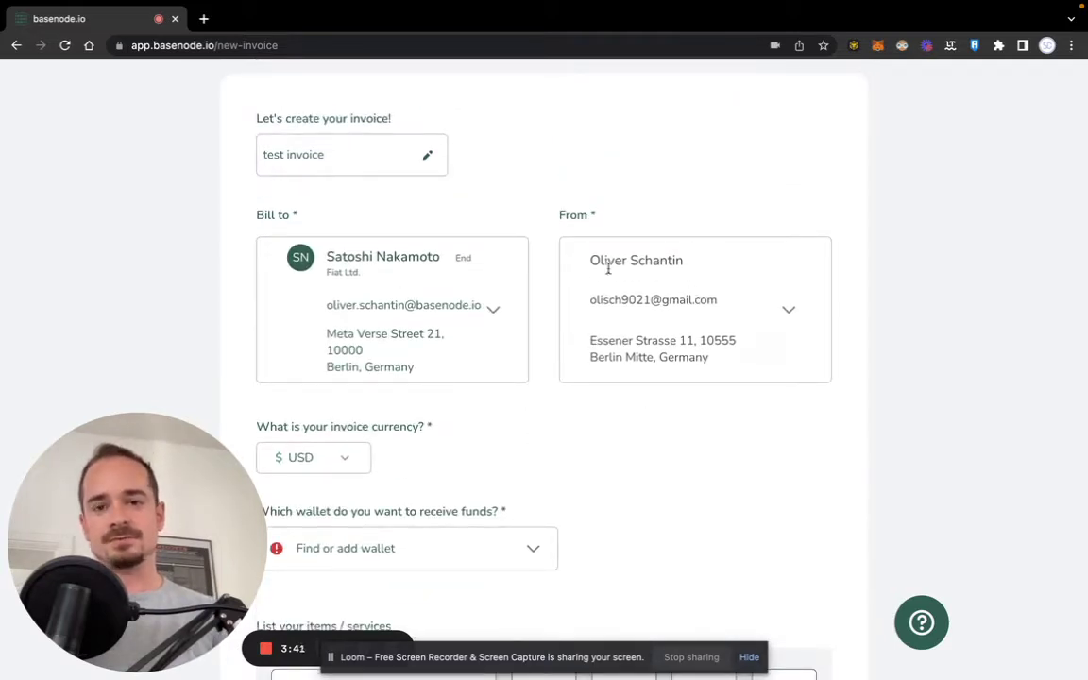
click(787, 315)
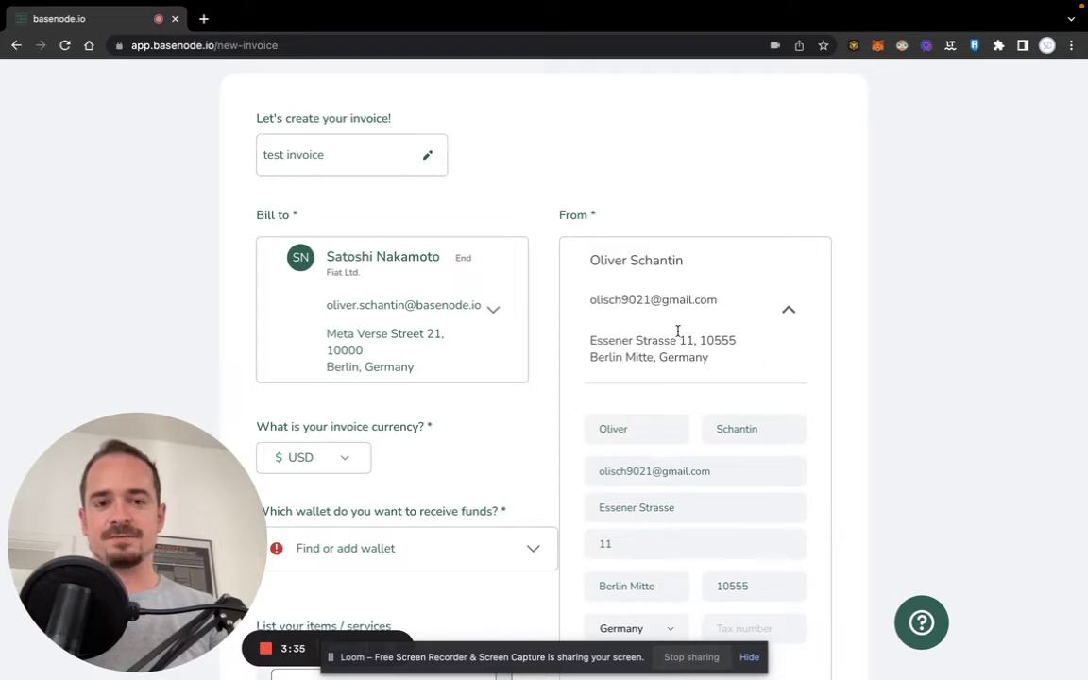
scroll(660, 344, down, 4)
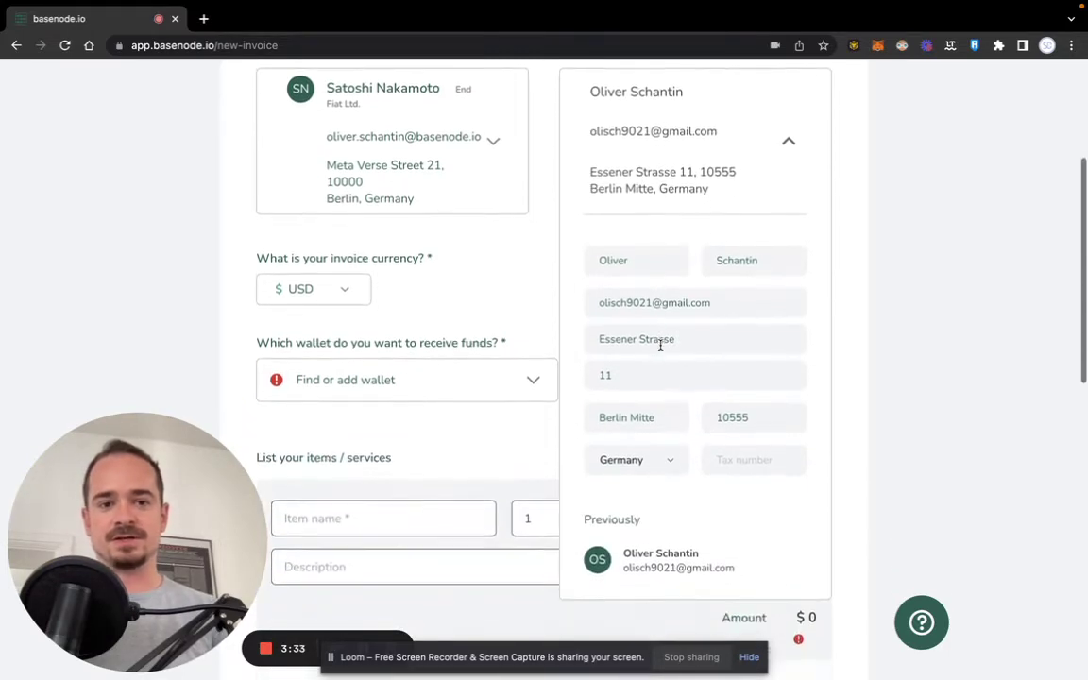
click(677, 462)
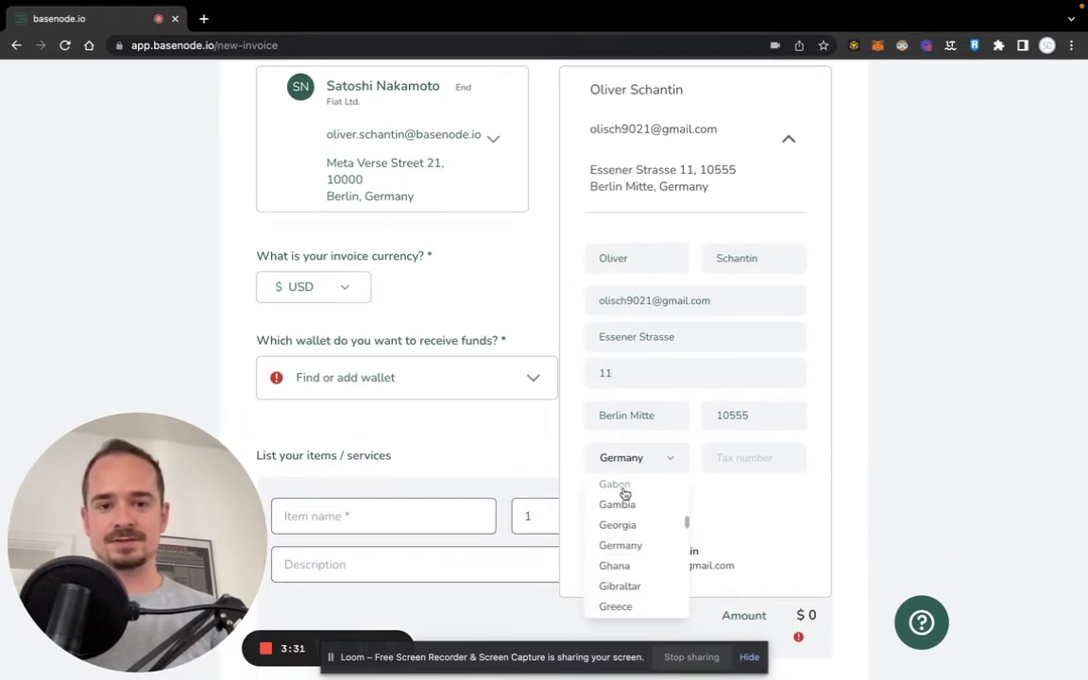
scroll(624, 493, up, 10)
click(626, 457)
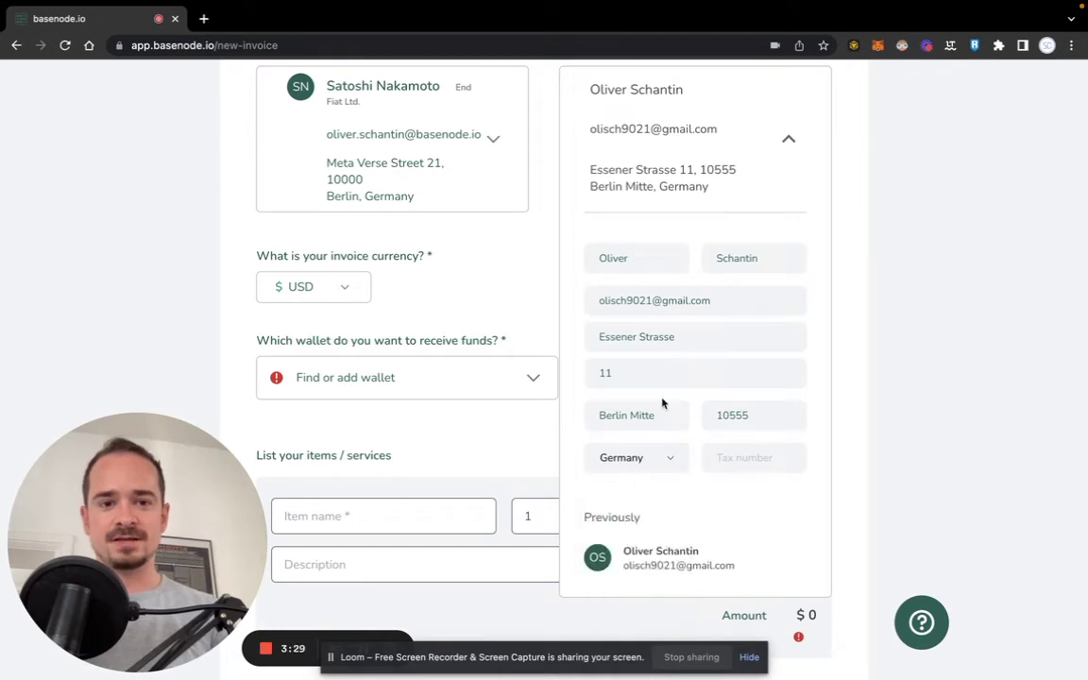
double_click(637, 258)
key(BackSpace)
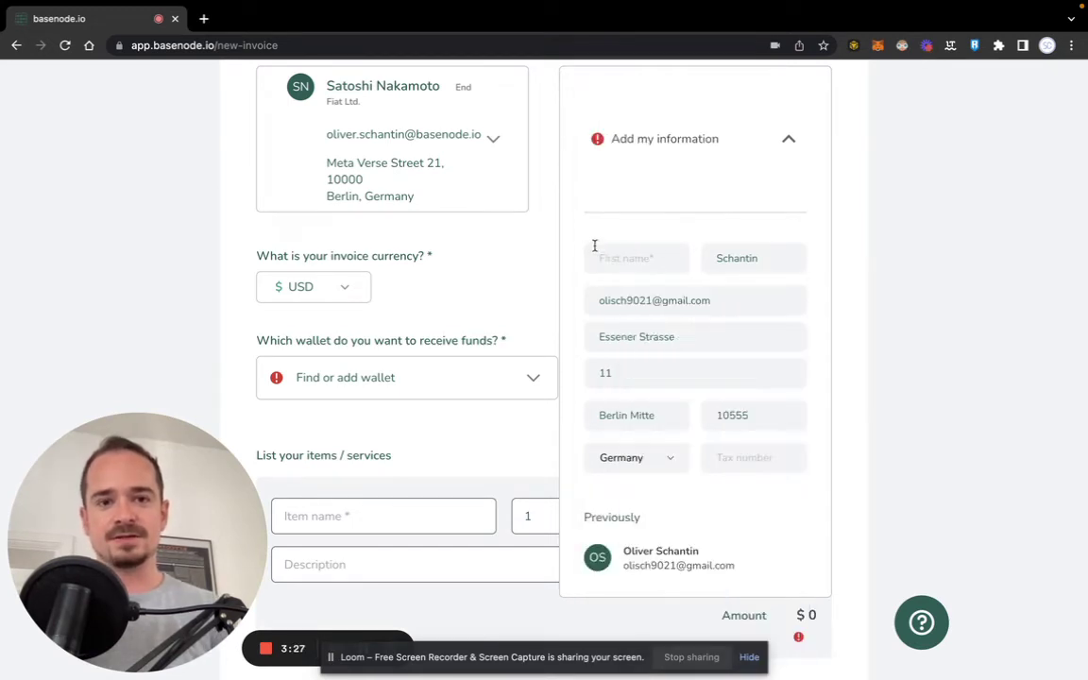
scroll(601, 244, up, 10)
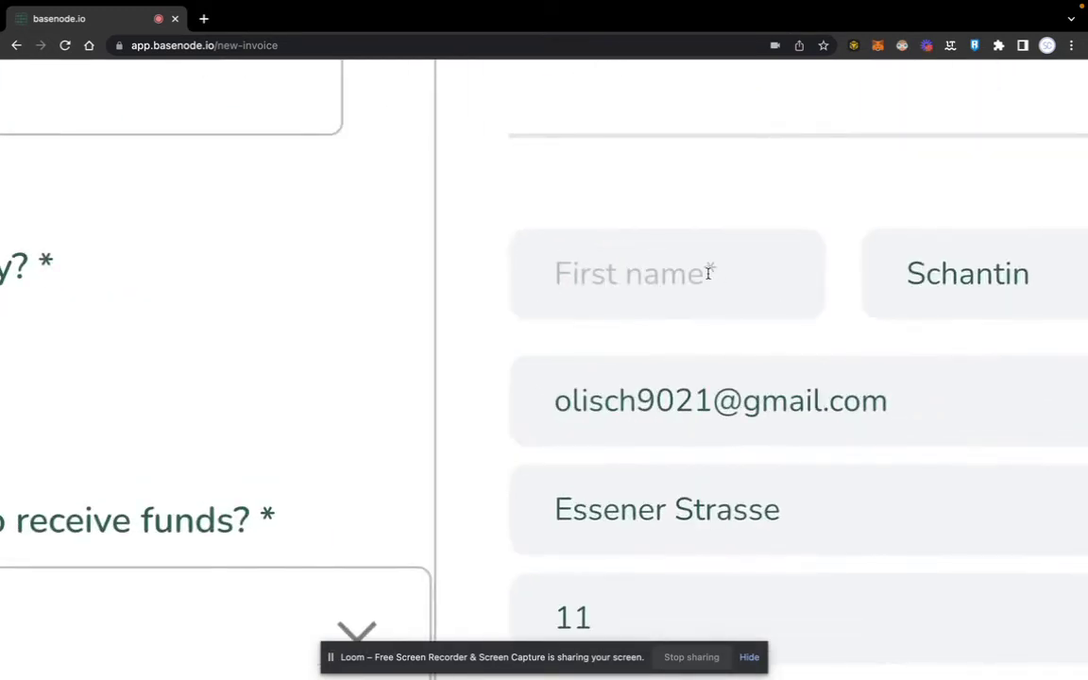
click(706, 273)
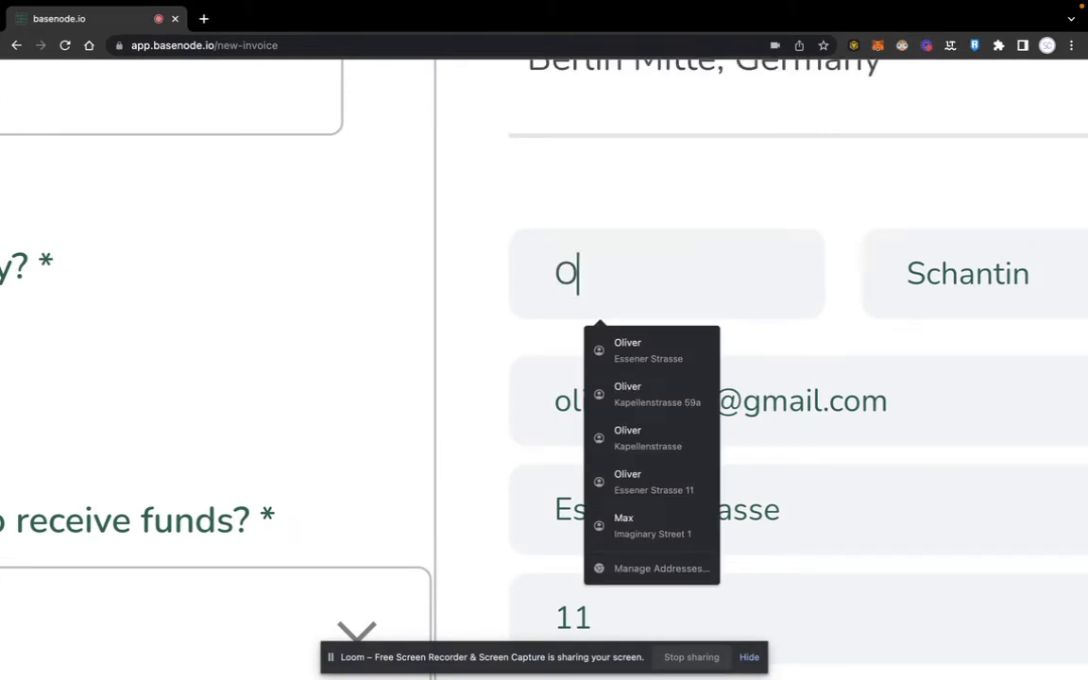
text(Oliver)
click(697, 206)
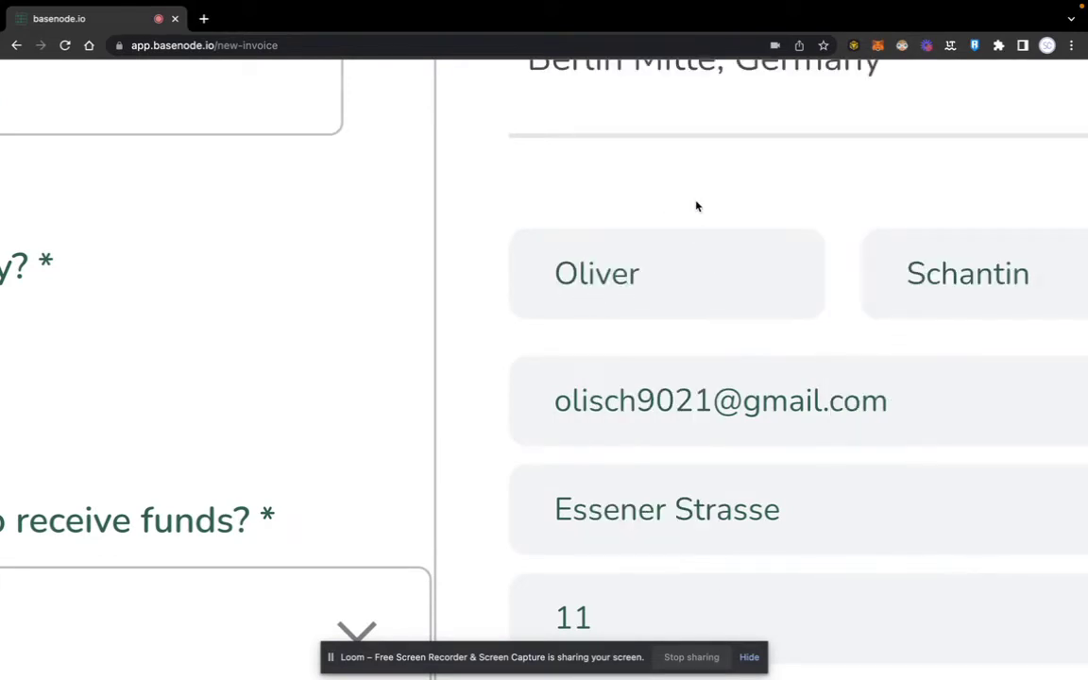
scroll(687, 368, down, 10)
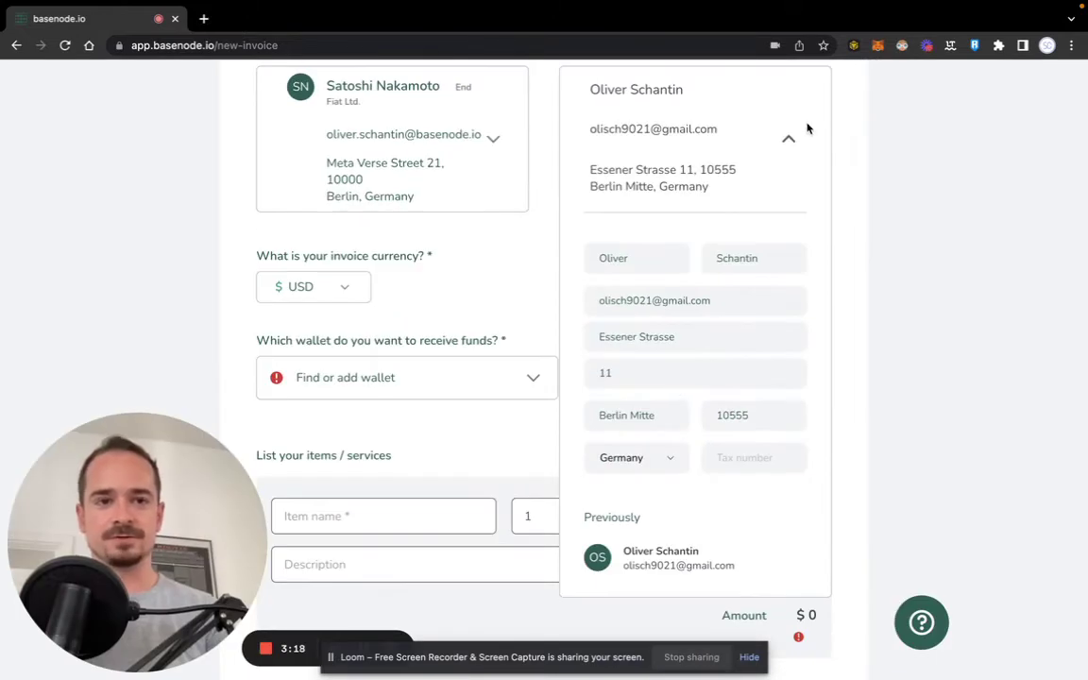
click(789, 137)
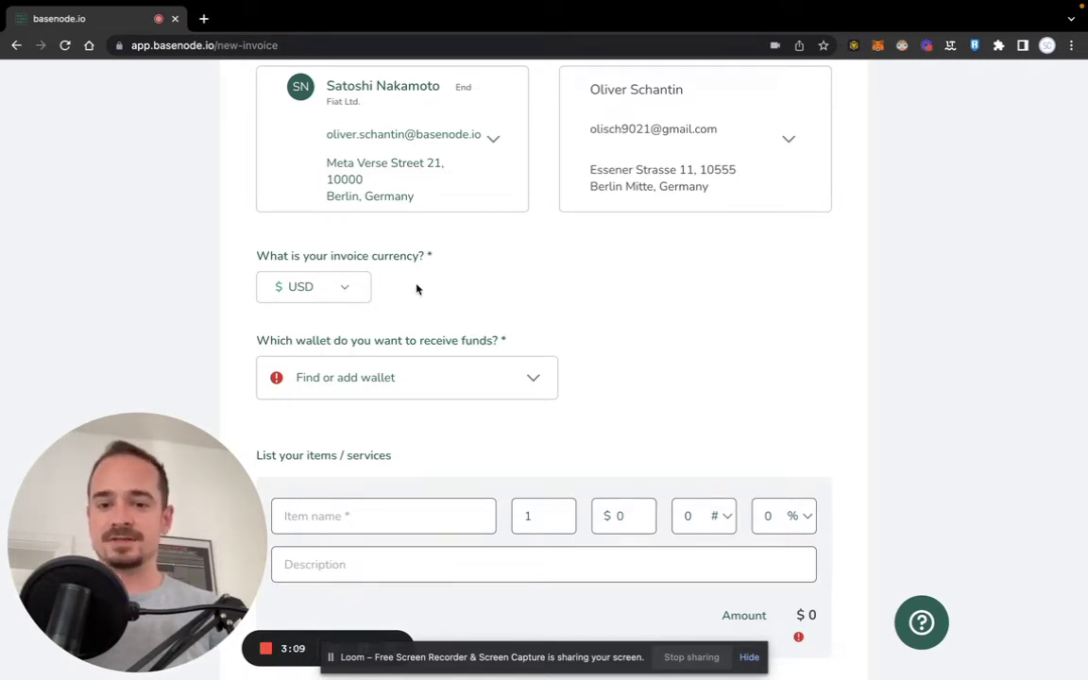
- Choose EUR in the invoice currency dropdown so prices show in euros
click(346, 293)
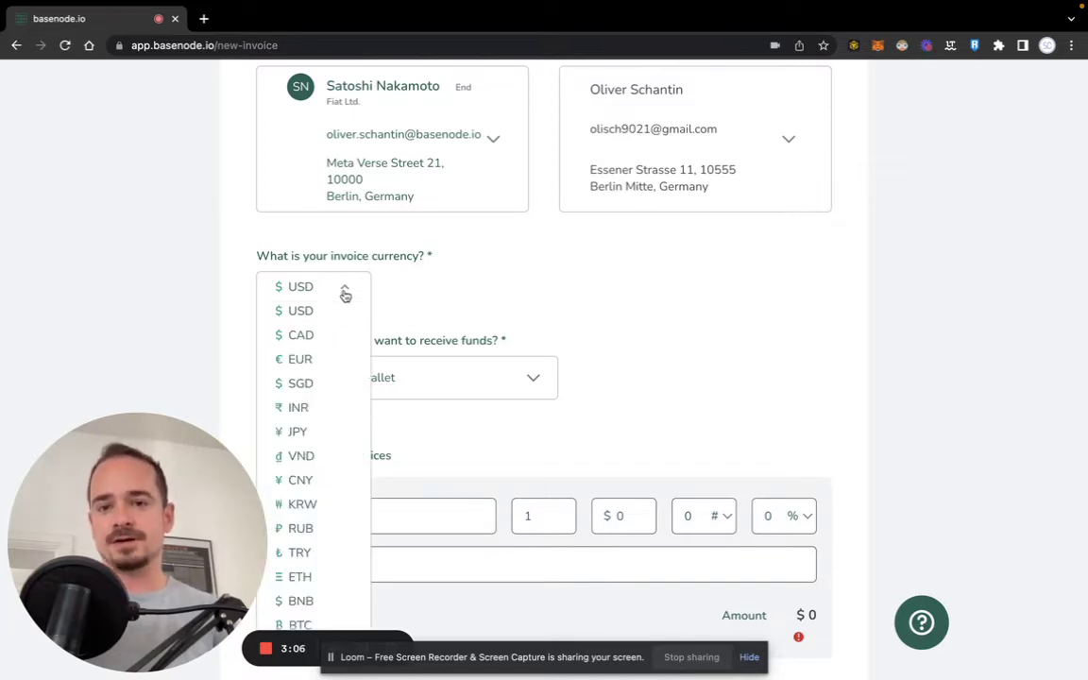
click(287, 362)
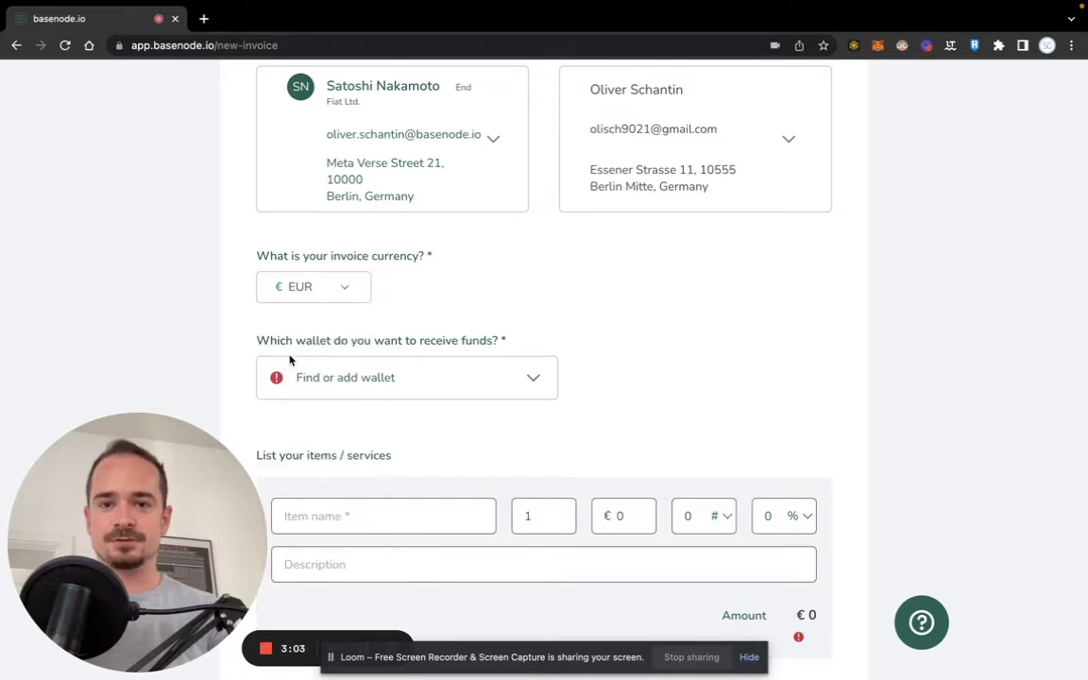
click(532, 379)
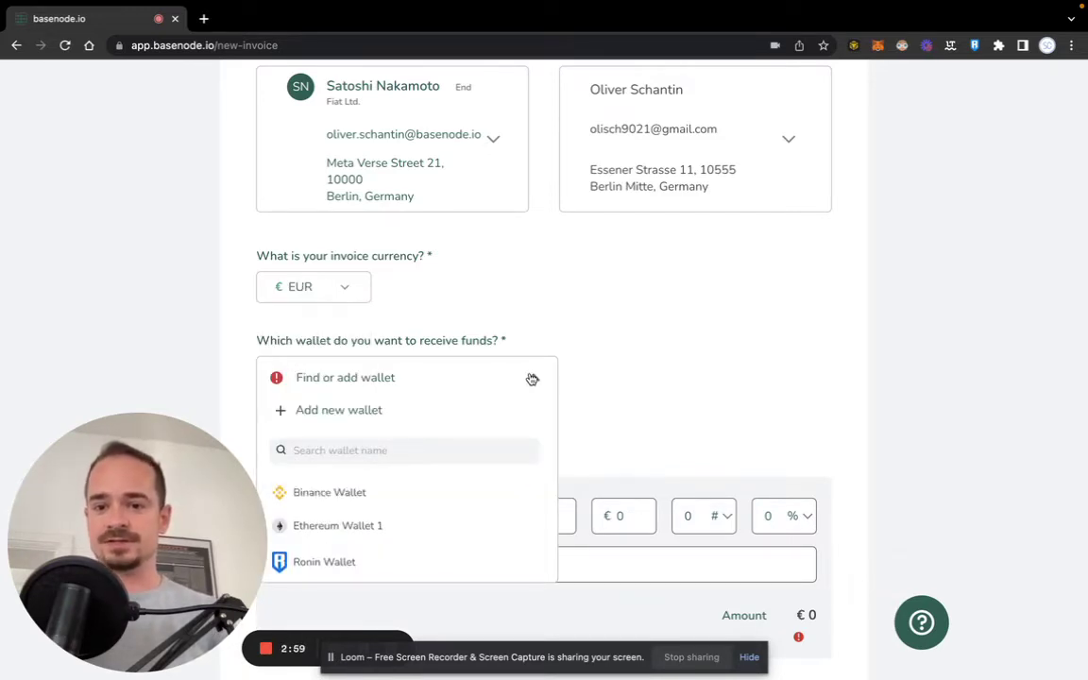
click(331, 529)
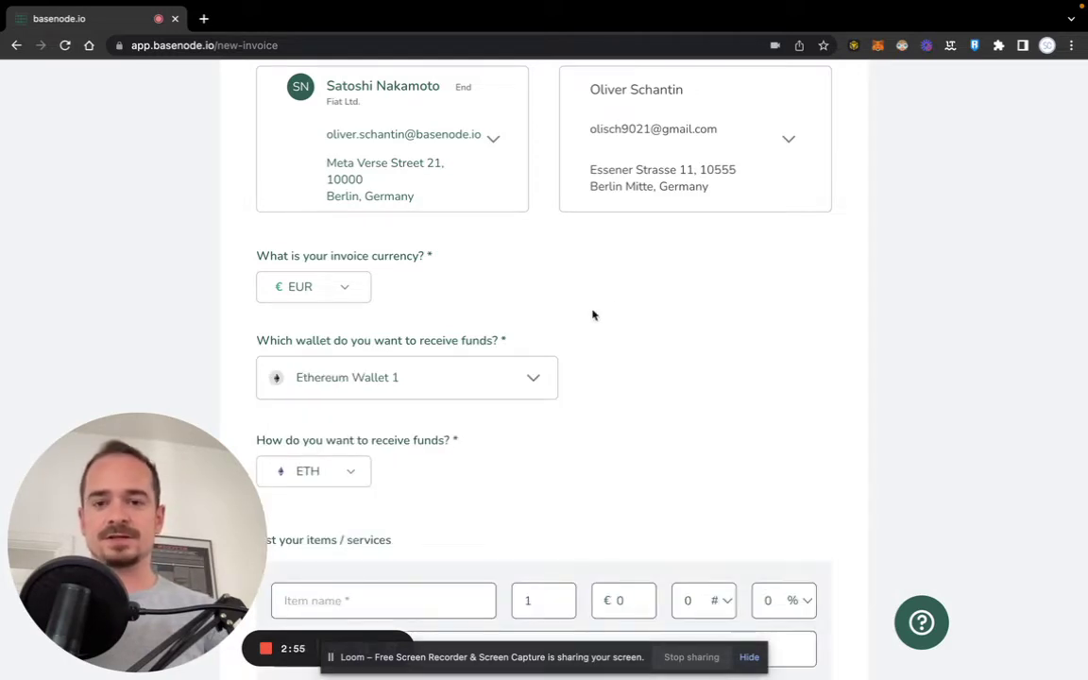
scroll(594, 315, down, 2)
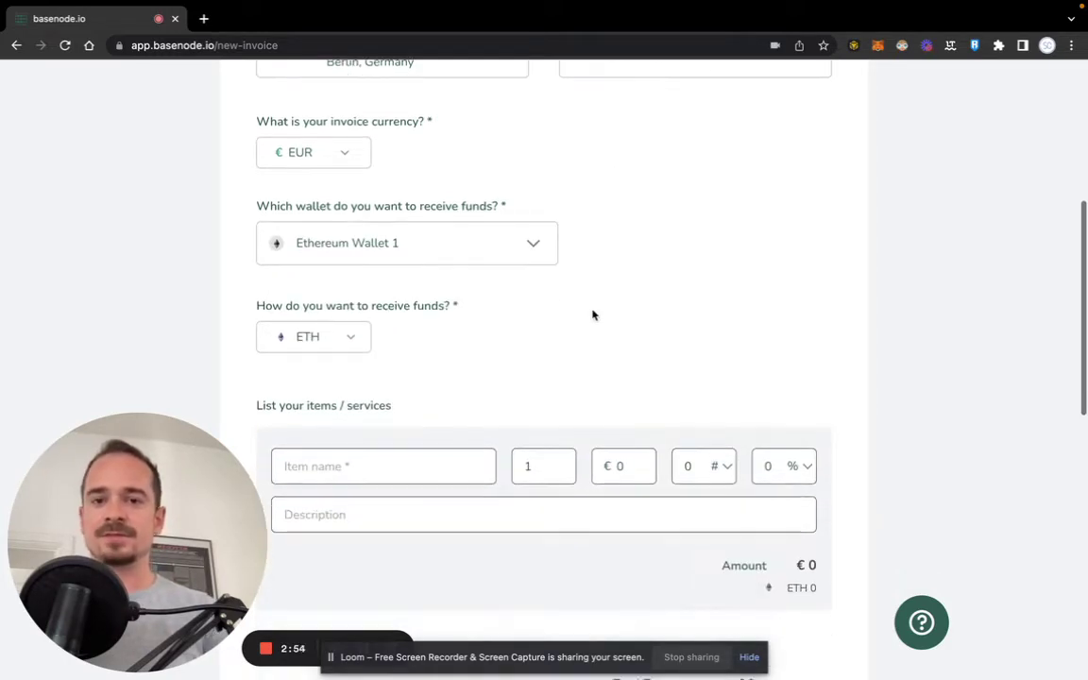
click(355, 342)
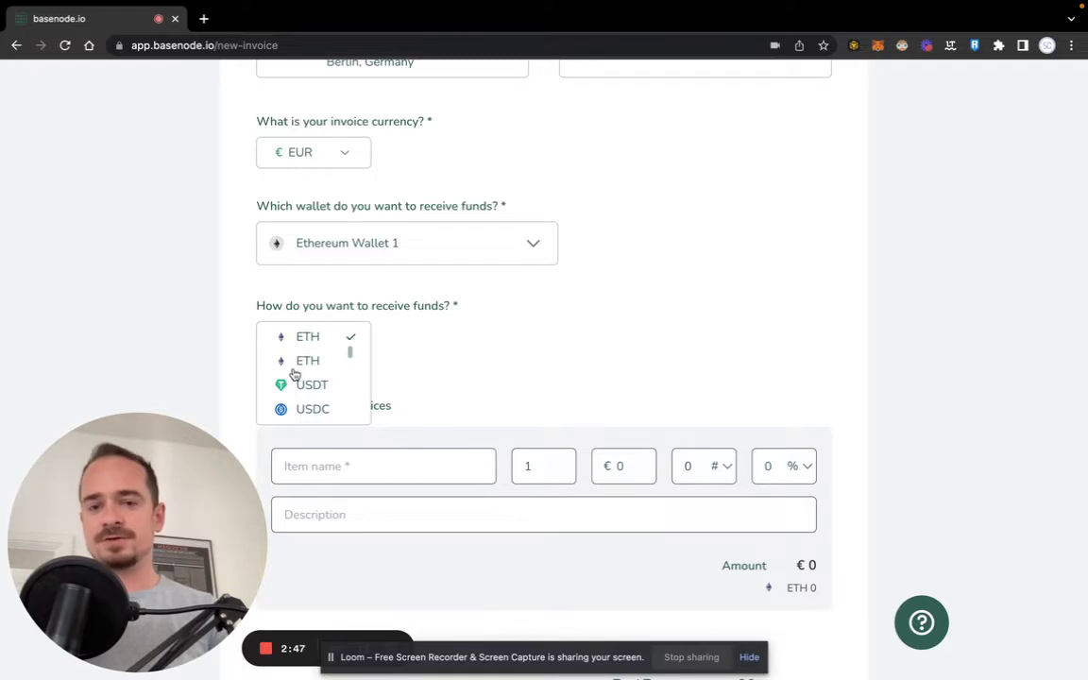
scroll(309, 383, down, 2)
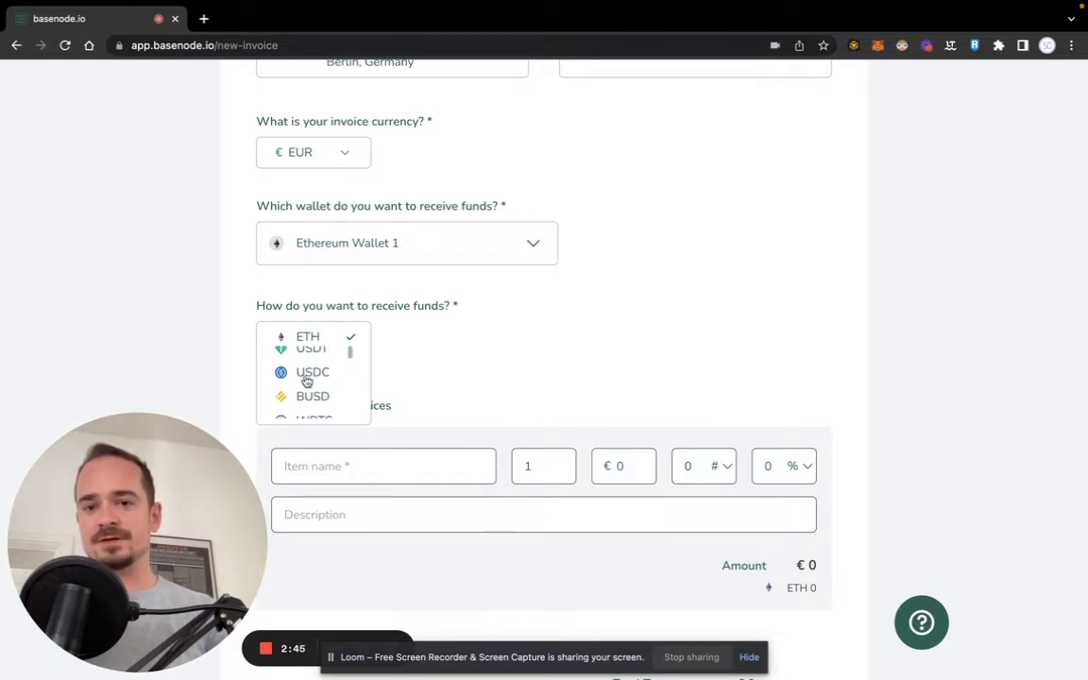
scroll(307, 381, up, 1)
scroll(306, 380, down, 6)
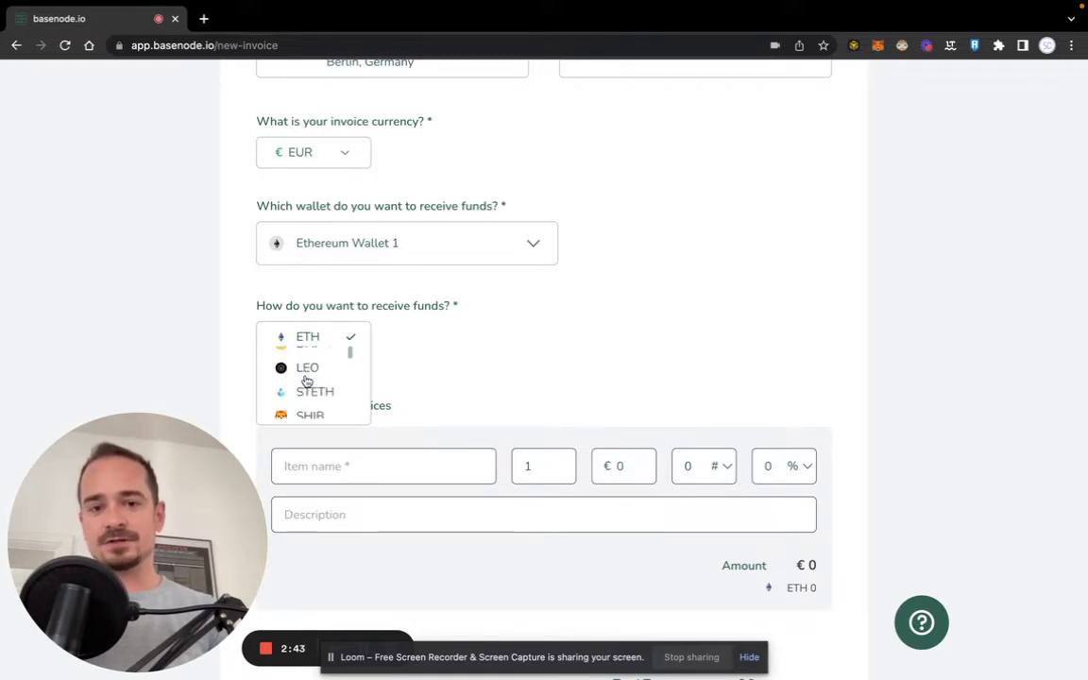
scroll(306, 380, down, 3)
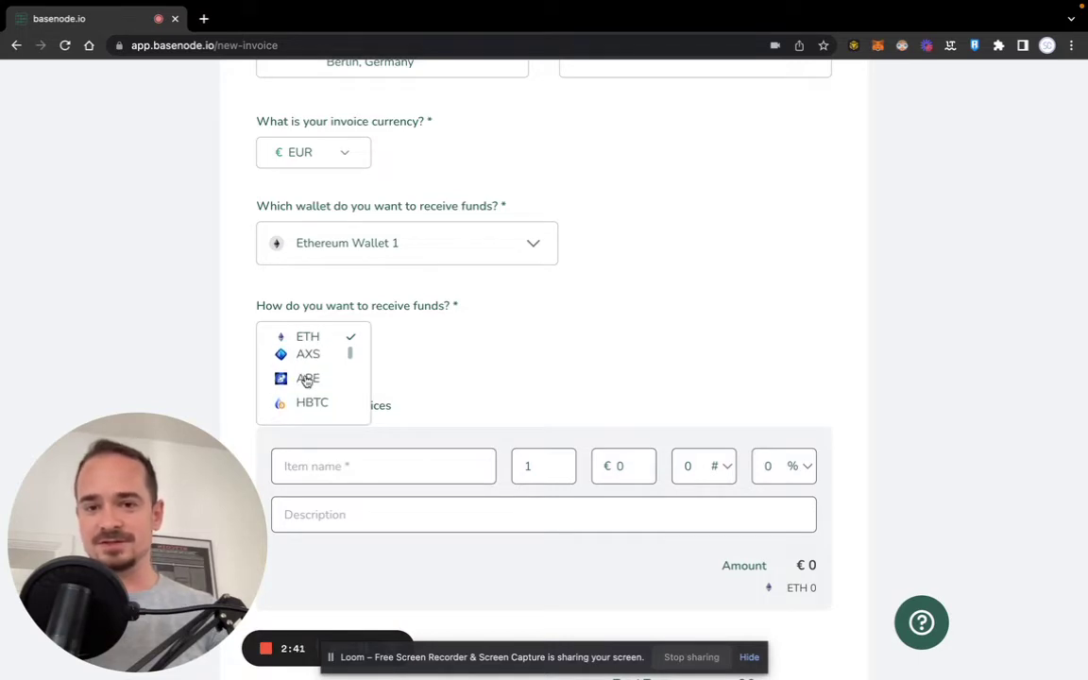
scroll(306, 382, down, 2)
scroll(306, 381, up, 10)
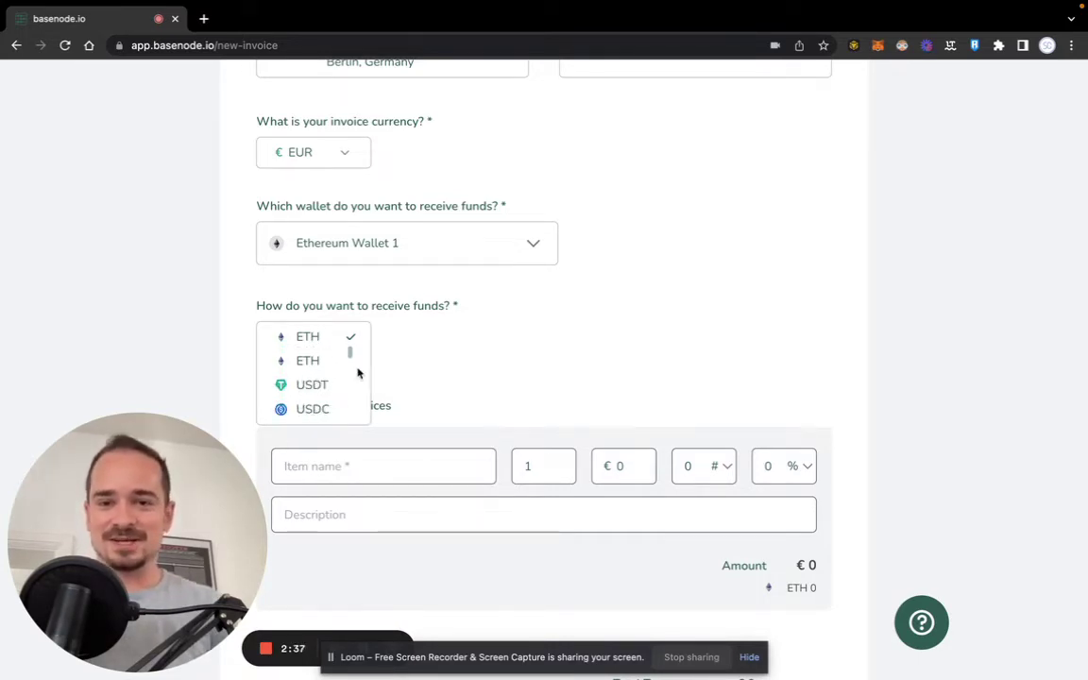
- Select USDT in the 'How do you want to receive funds?' dropdown
click(312, 385)
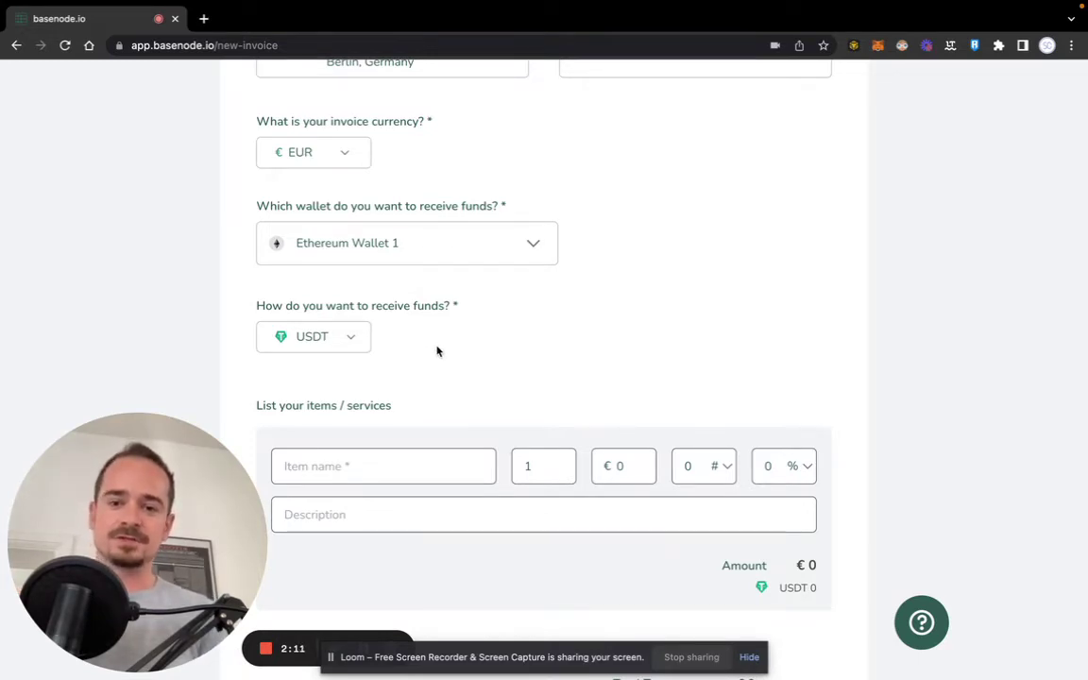
- Add a 'my service' line item with quantity 10 at a price of 10
scroll(463, 353, down, 3)
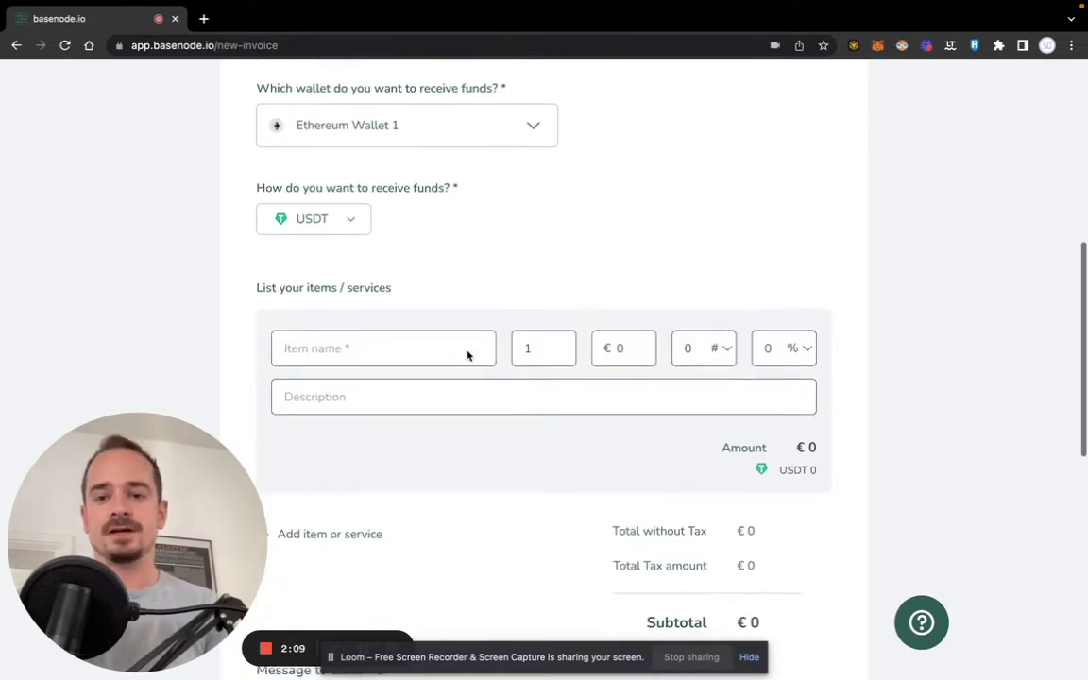
click(344, 349)
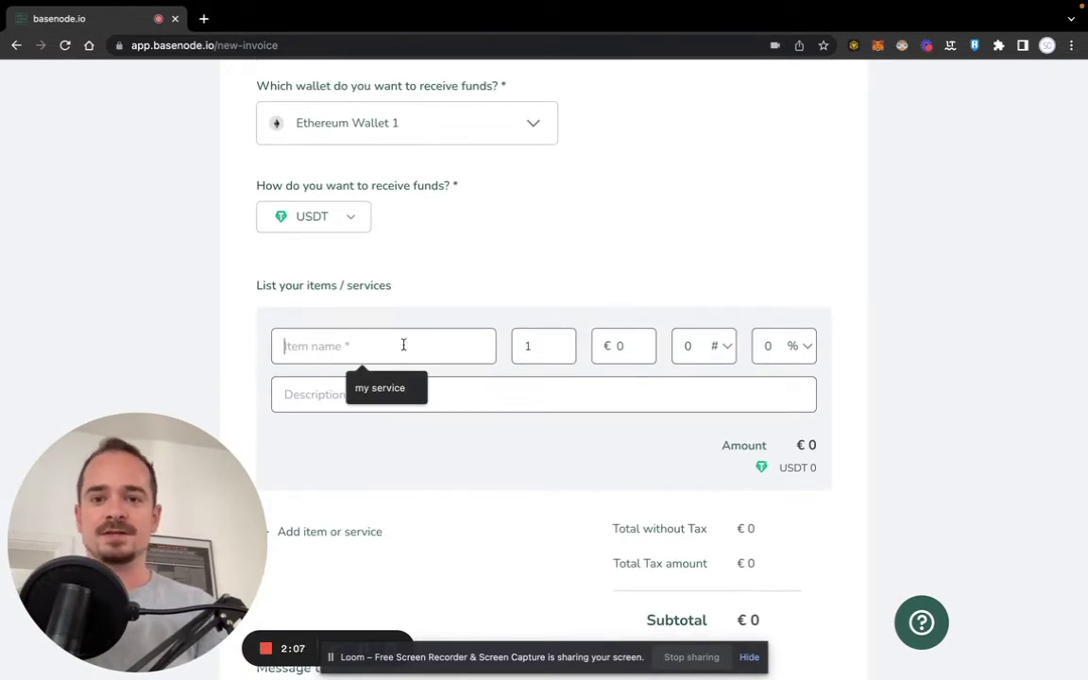
click(395, 387)
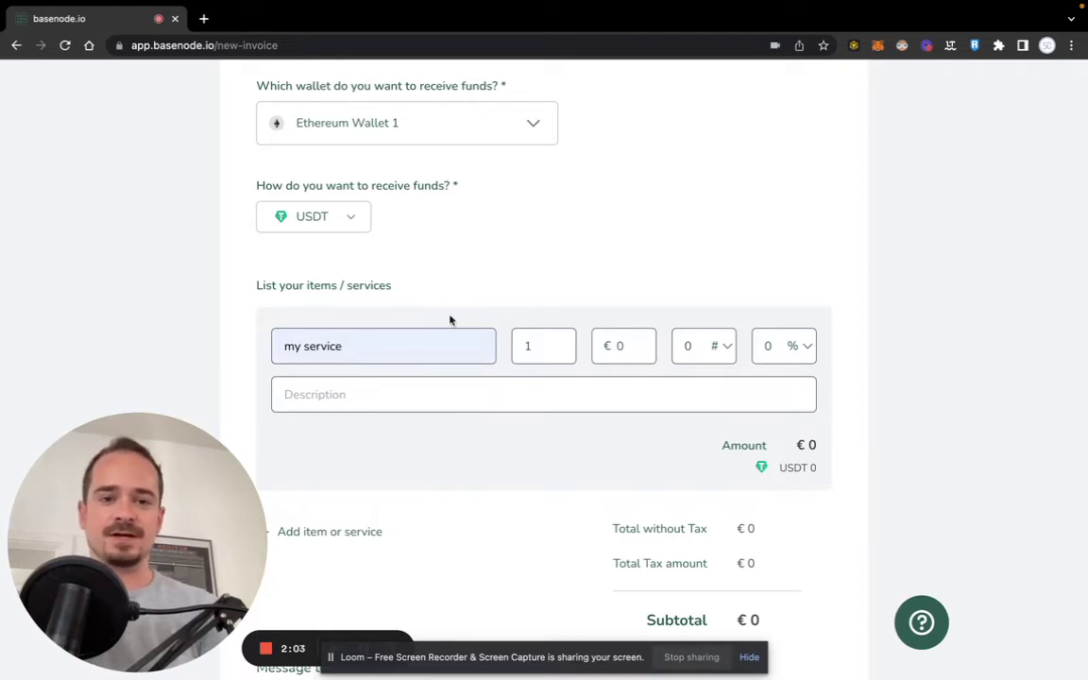
click(543, 345)
key(BackSpace)
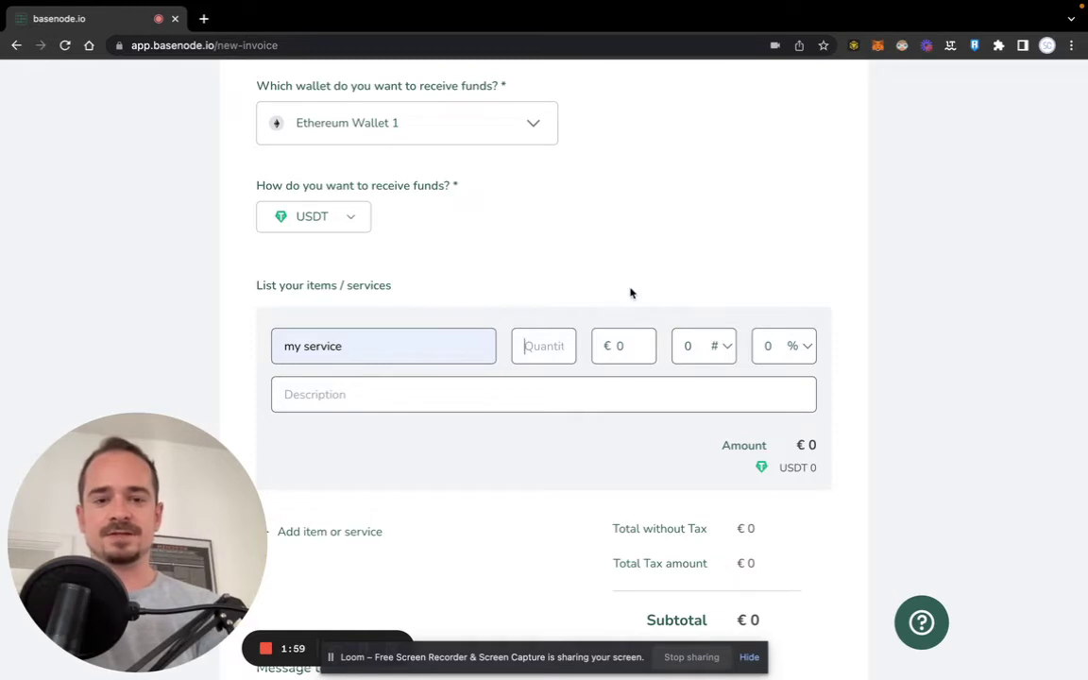
text(10)
click(643, 343)
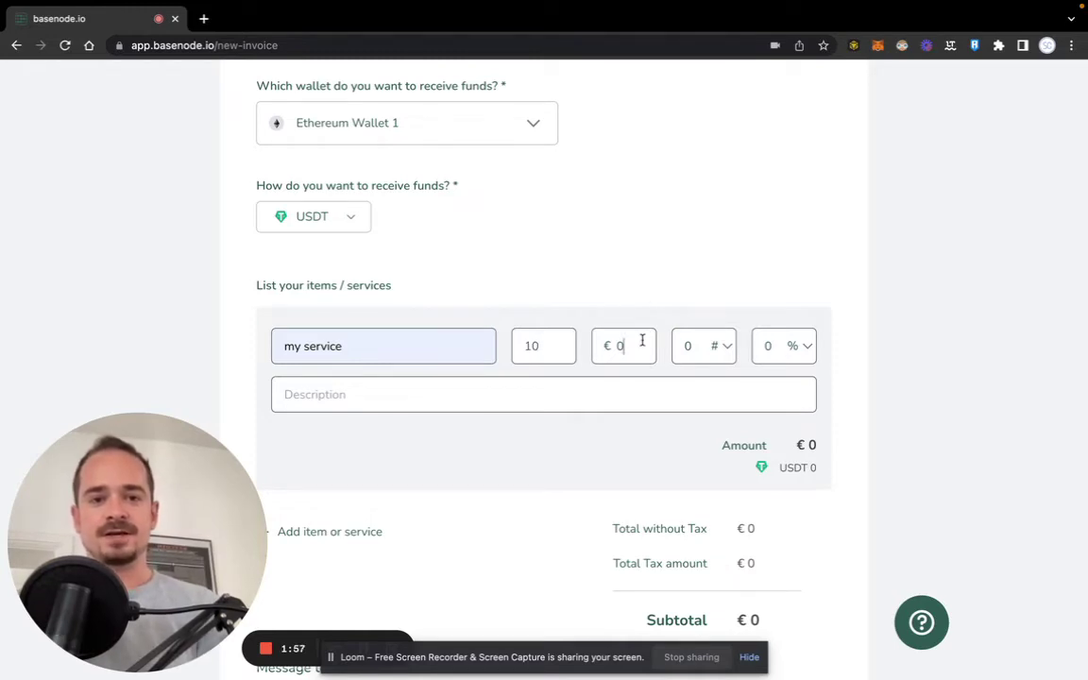
key(BackSpace)
text(10)
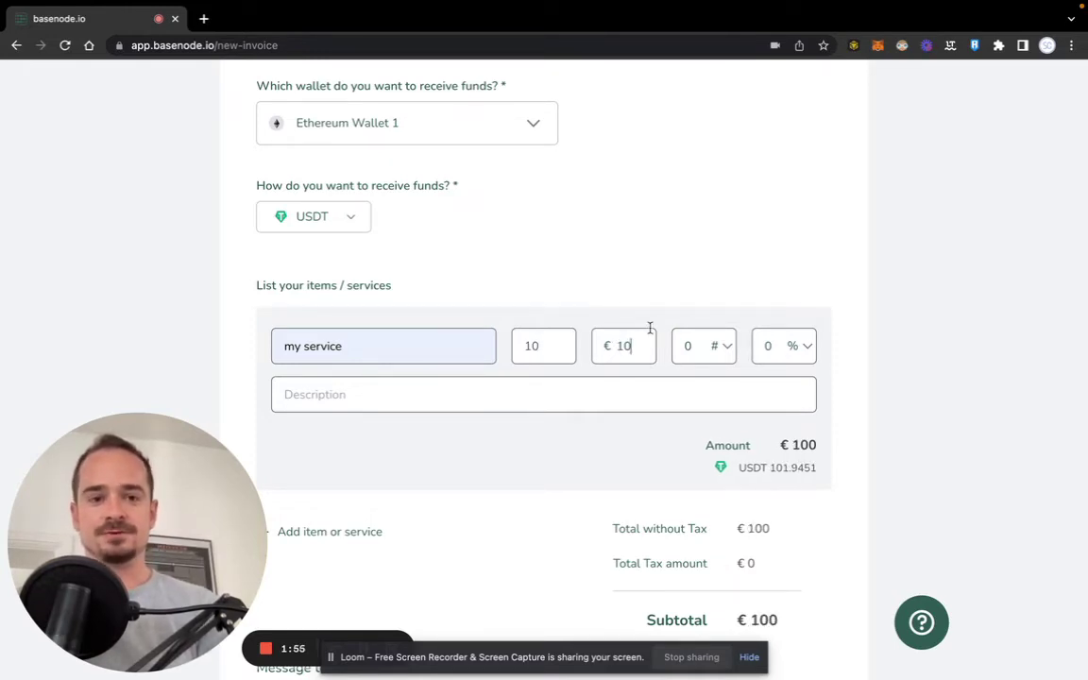
- Set the item's discount to 0 and tax to 20%, giving a €120 amount
click(703, 345)
key(BackSpace)
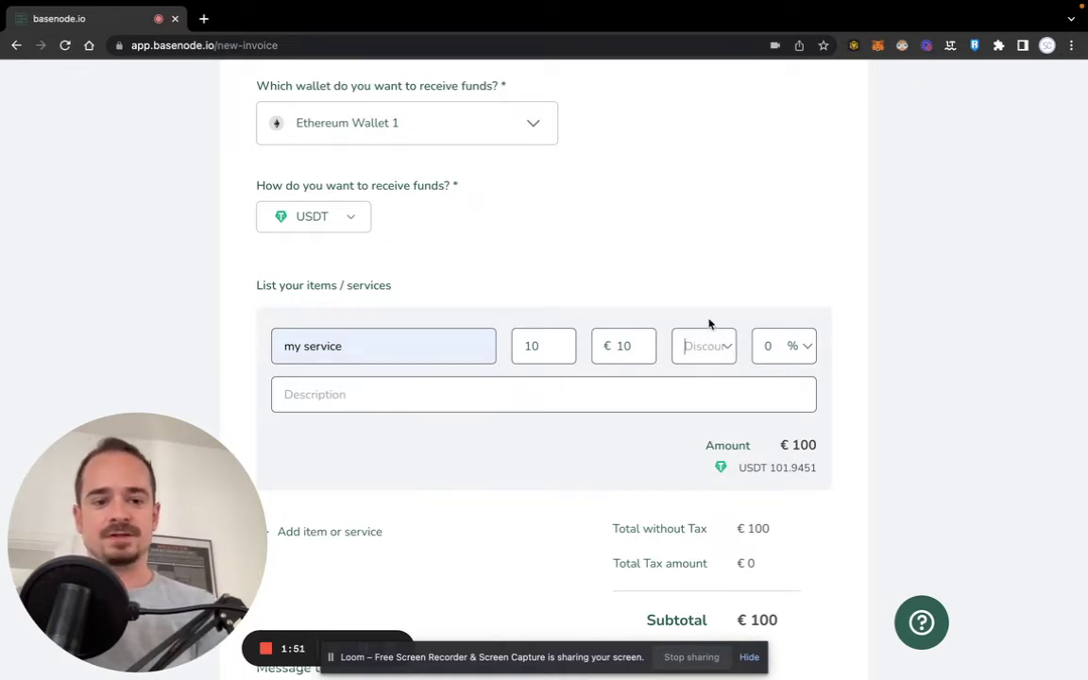
text(0)
click(781, 345)
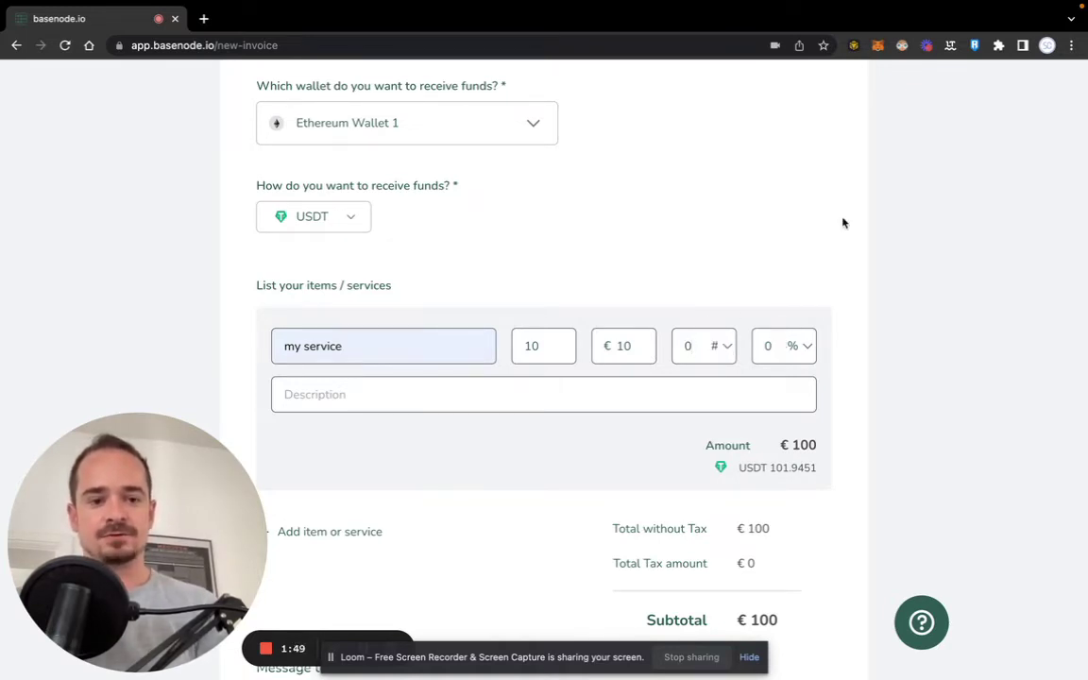
key(BackSpace)
text(20)
scroll(671, 250, down, 2)
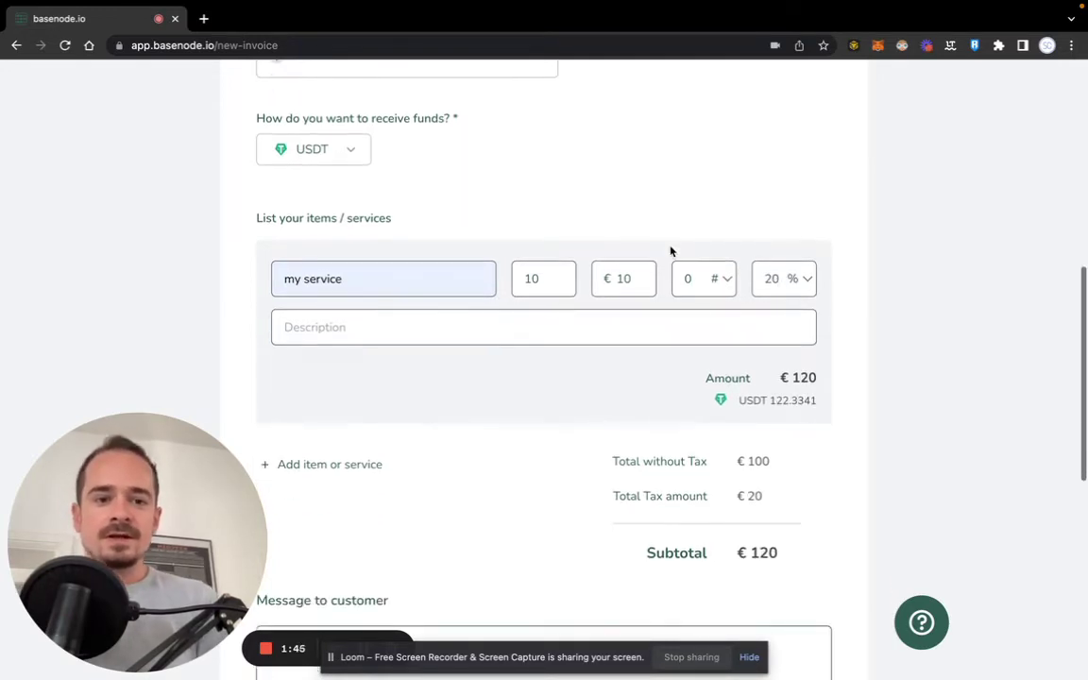
triple_click(825, 383)
click(824, 387)
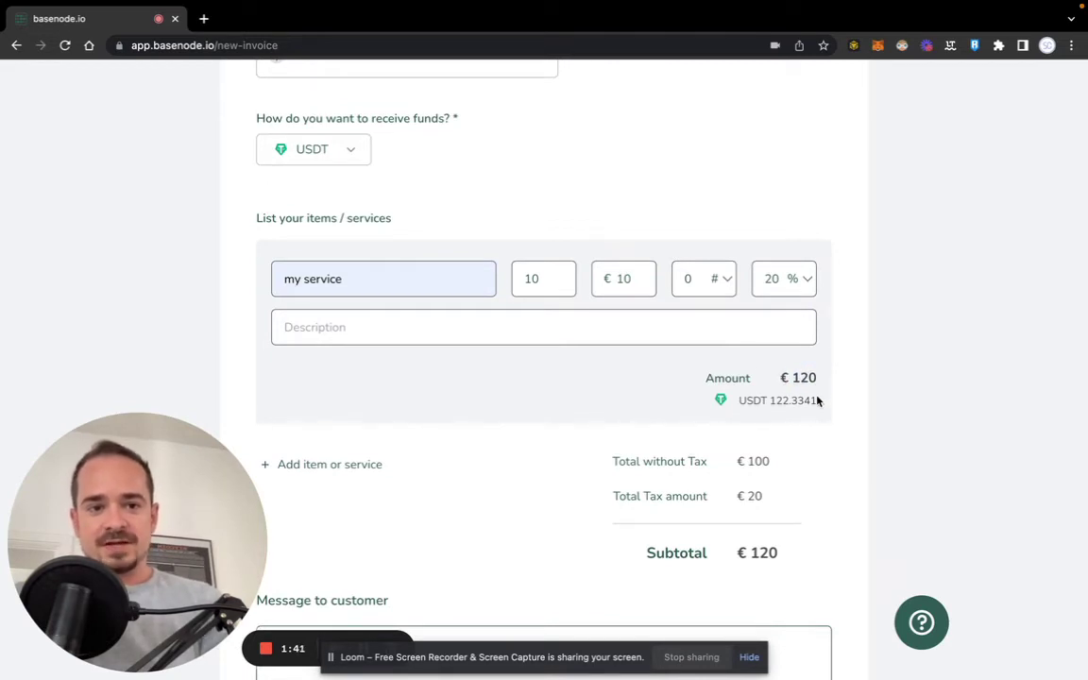
- Set Invoice Issued to 08.08.2022 and Due Date to 22.08.2022 in the calendar pickers
scroll(818, 401, up, 5)
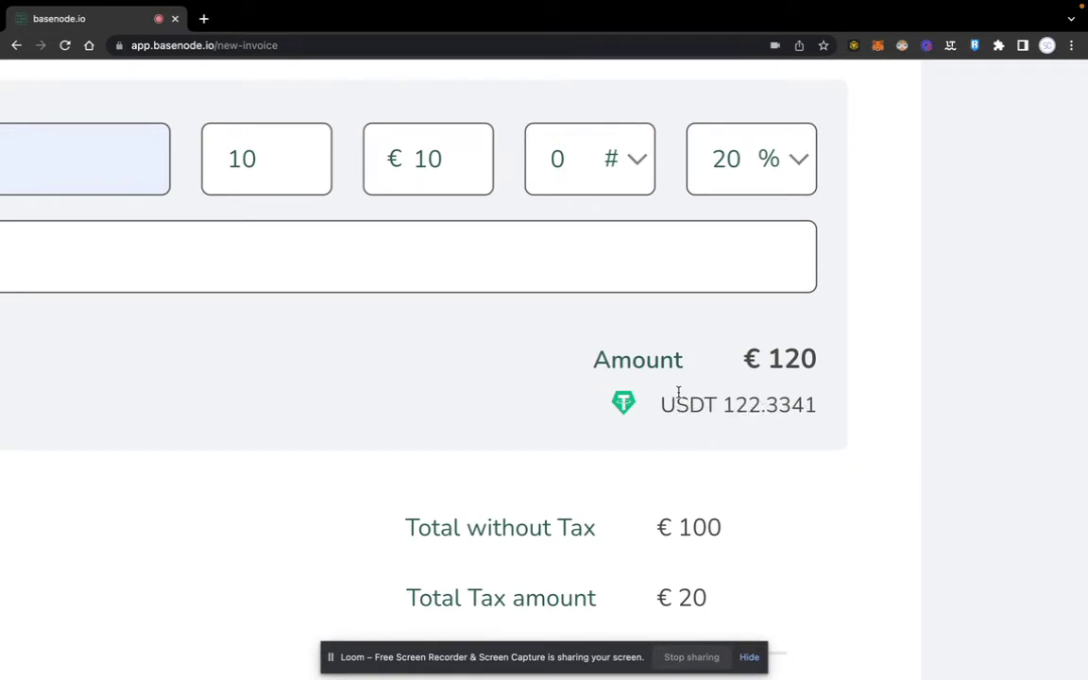
scroll(678, 392, down, 5)
scroll(678, 392, down, 4)
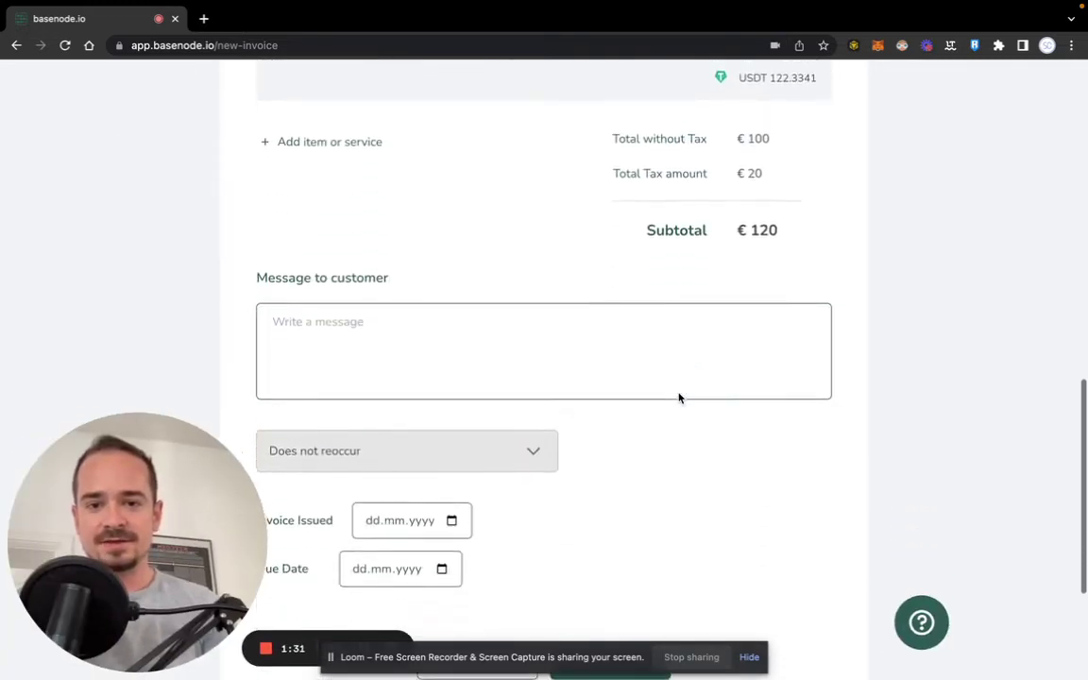
scroll(679, 398, down, 3)
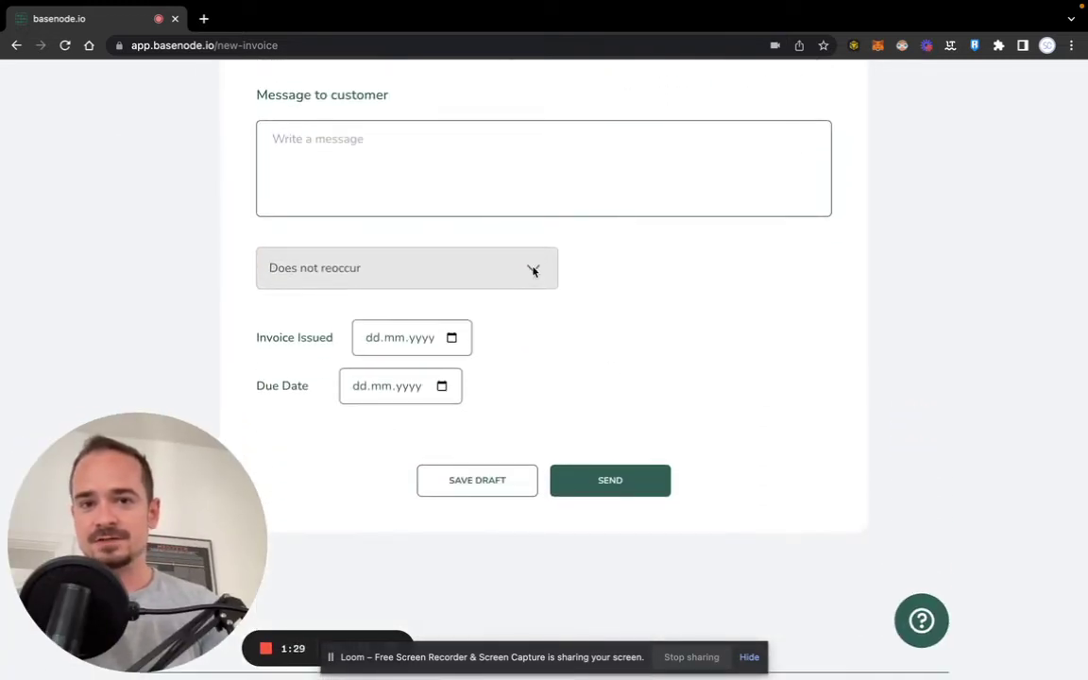
click(357, 140)
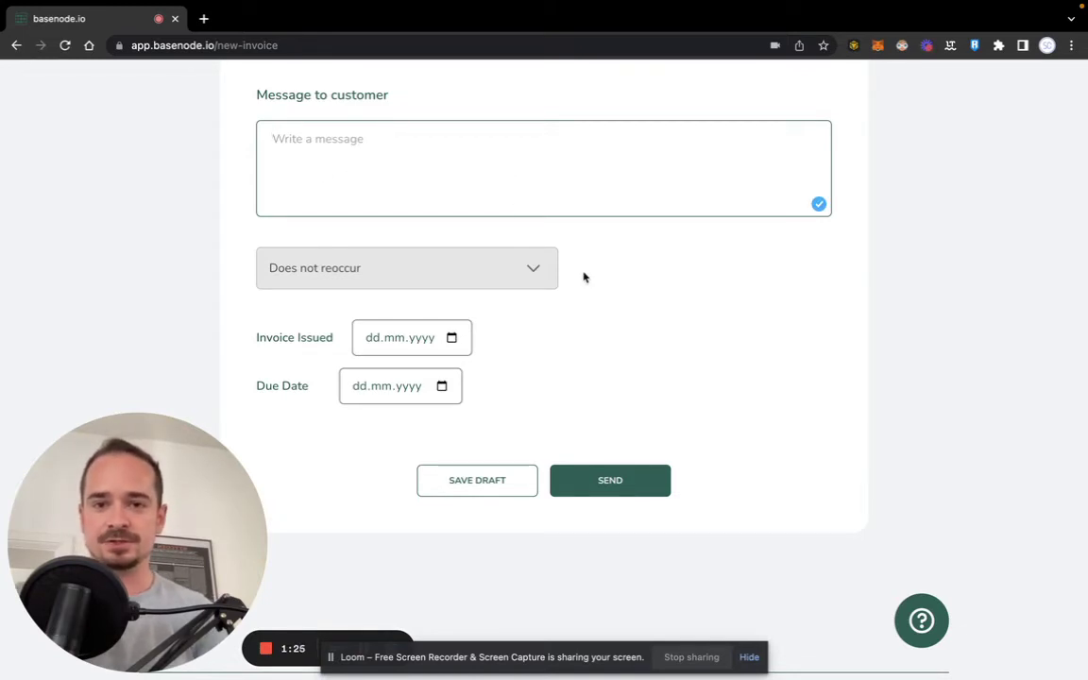
click(451, 337)
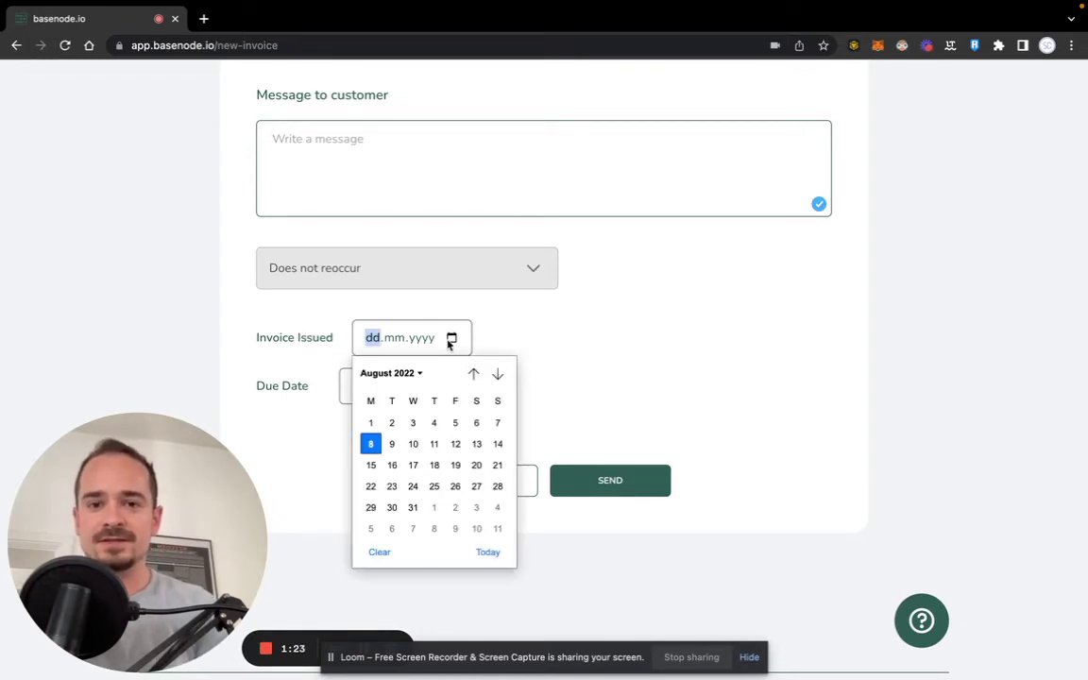
click(371, 451)
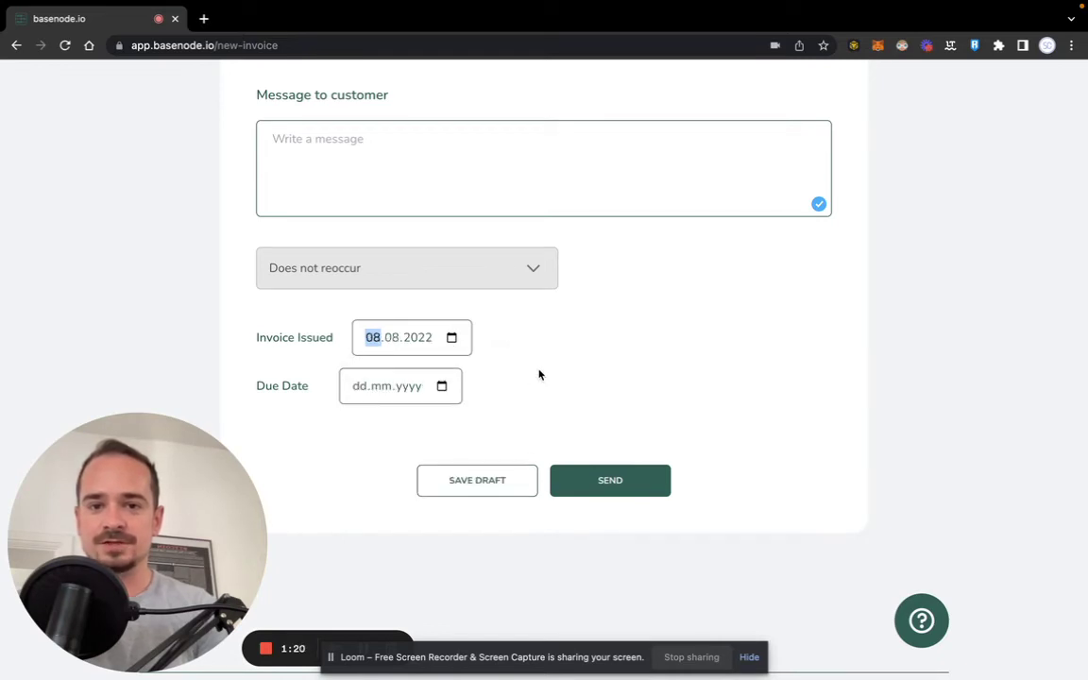
click(442, 388)
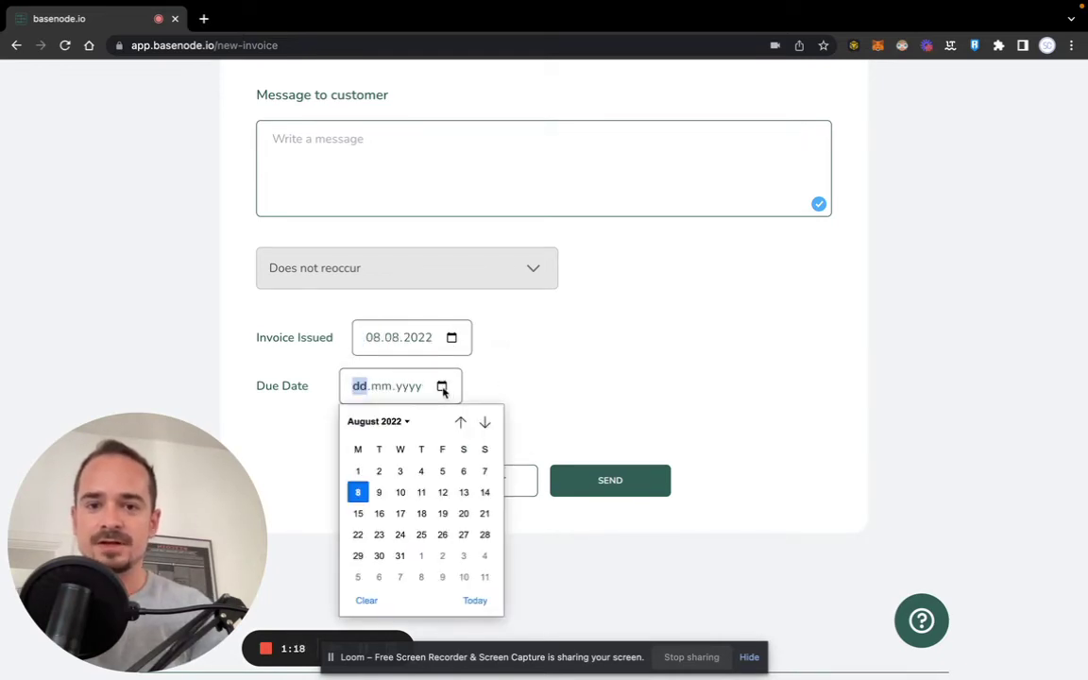
click(358, 536)
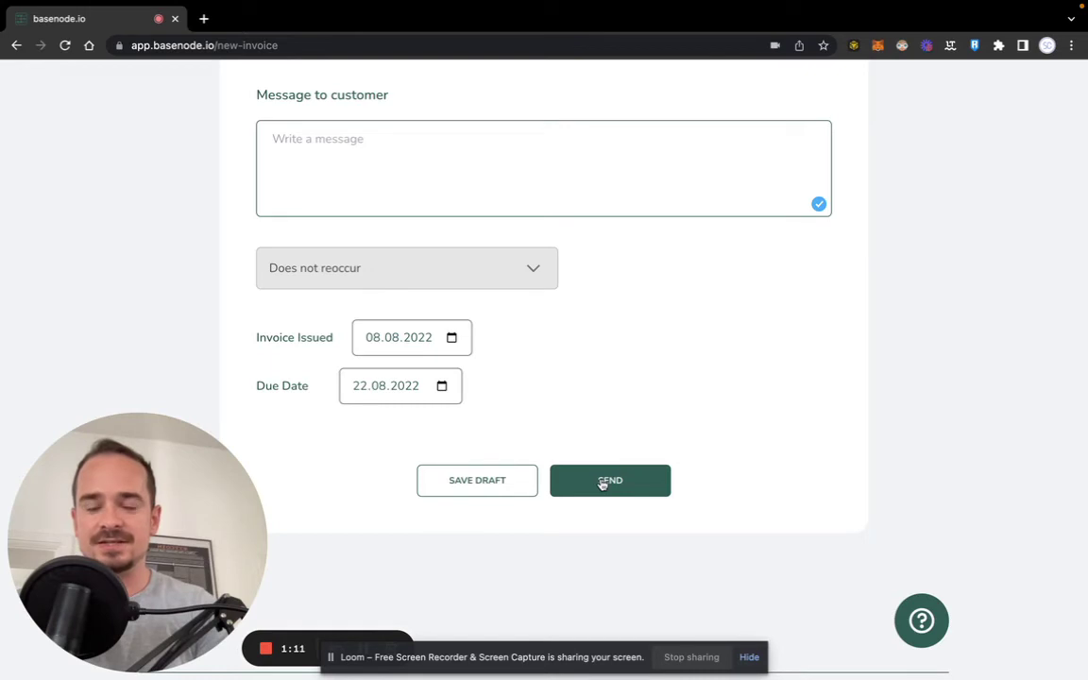
- Send the invoice and open the downloaded 'test invoice (1).pdf'
scroll(583, 432, up, 10)
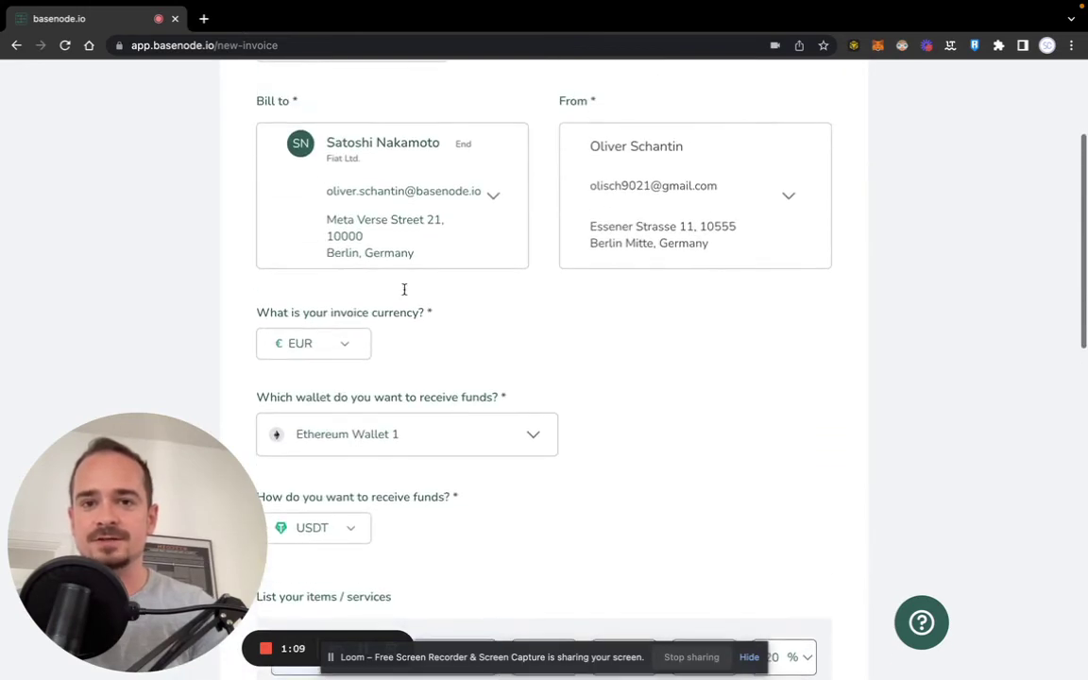
scroll(564, 349, down, 10)
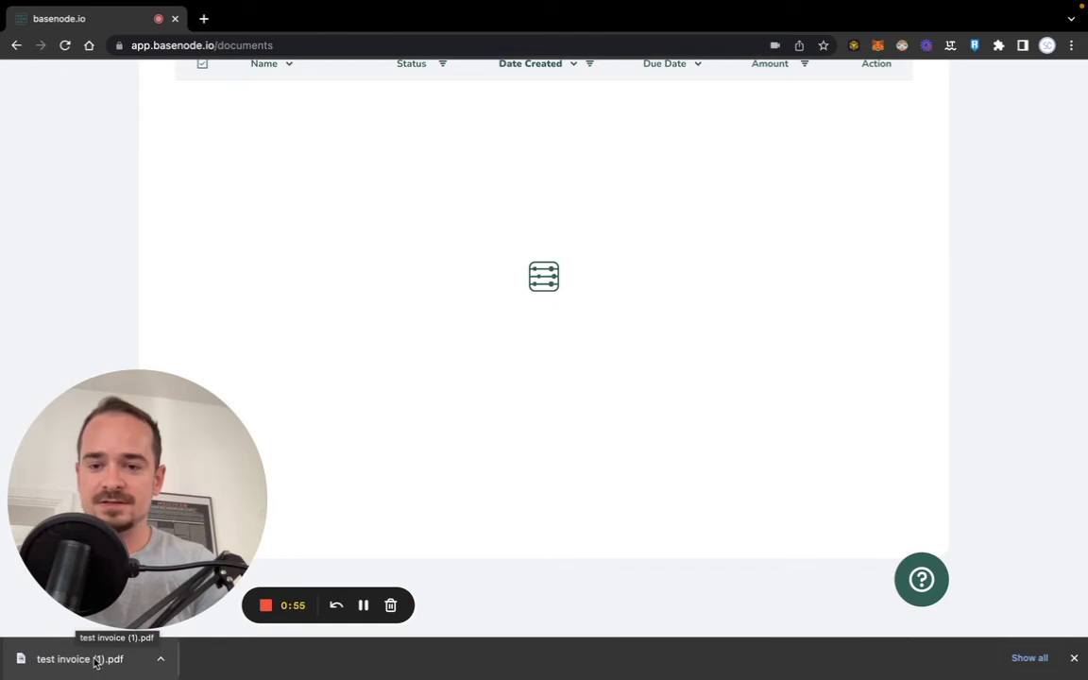
click(95, 661)
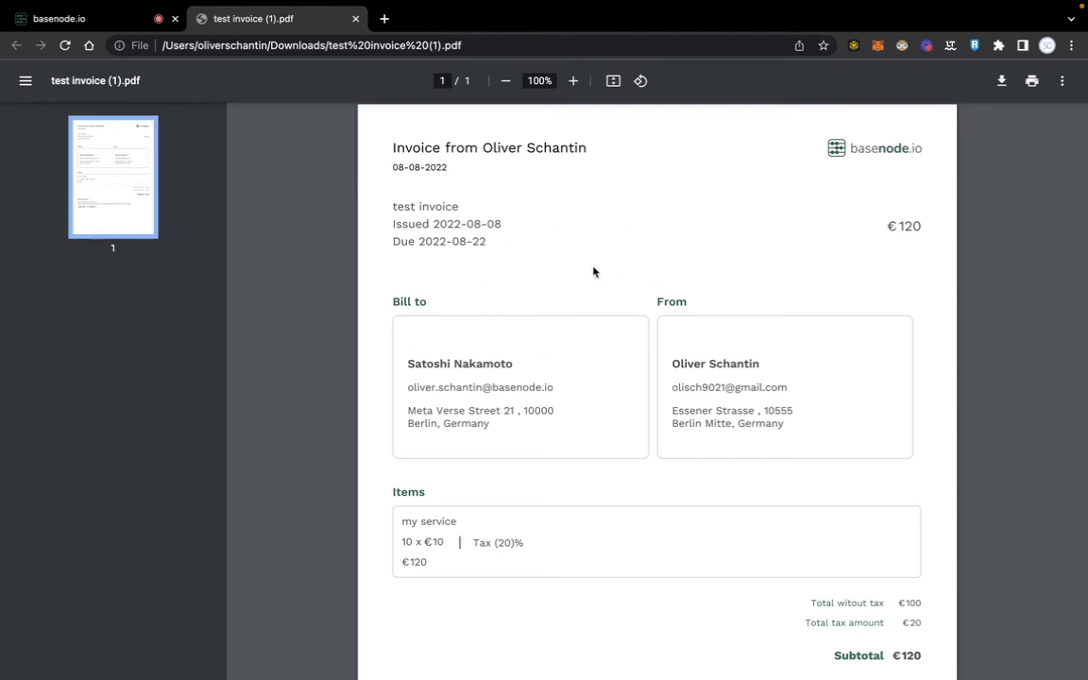
- Follow the pay-invoice URL under 'Note to client' in the PDF
scroll(594, 272, down, 5)
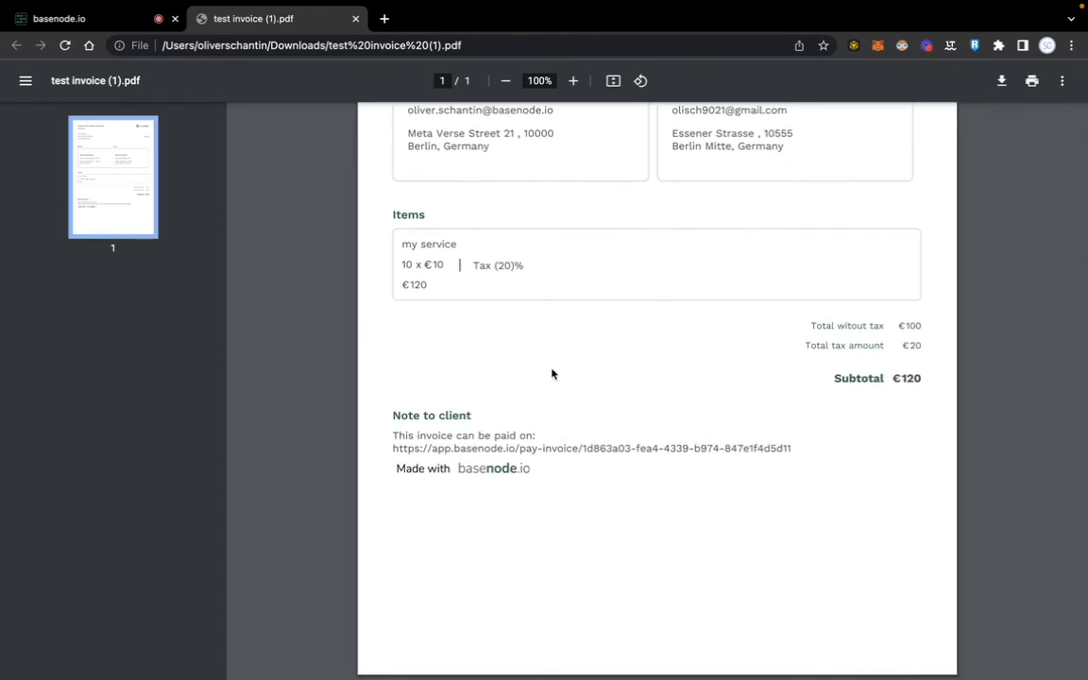
click(605, 450)
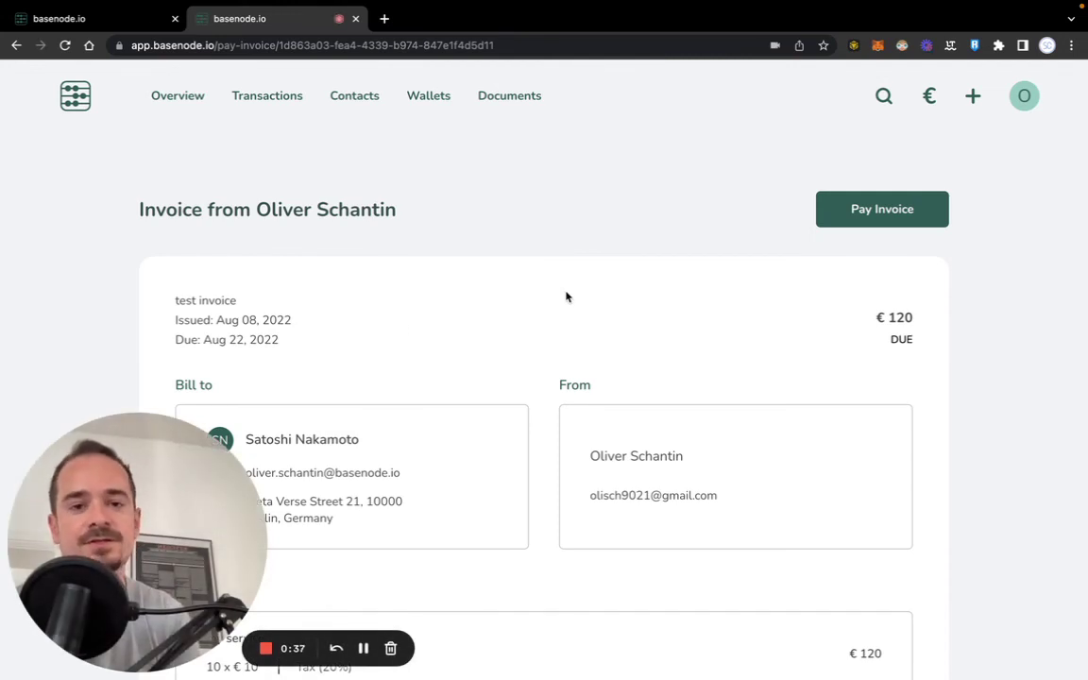
- Proceed with Pay Invoice and copy the Send to wallet address for 122.3341 USDT
scroll(492, 340, down, 5)
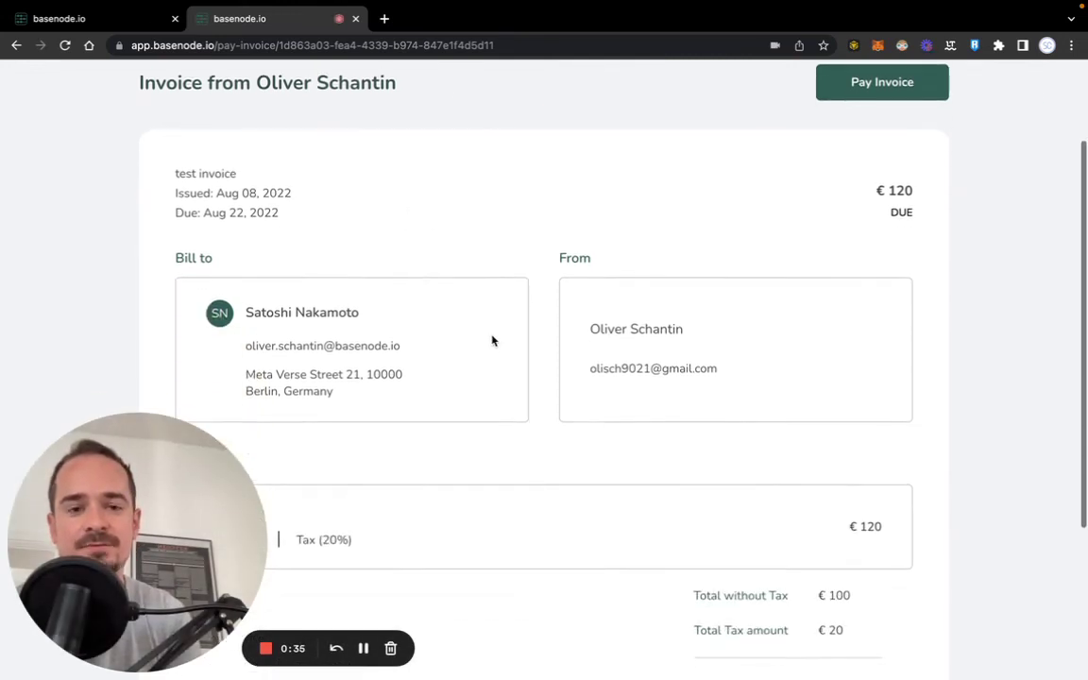
scroll(492, 340, up, 5)
scroll(855, 208, down, 1)
click(863, 208)
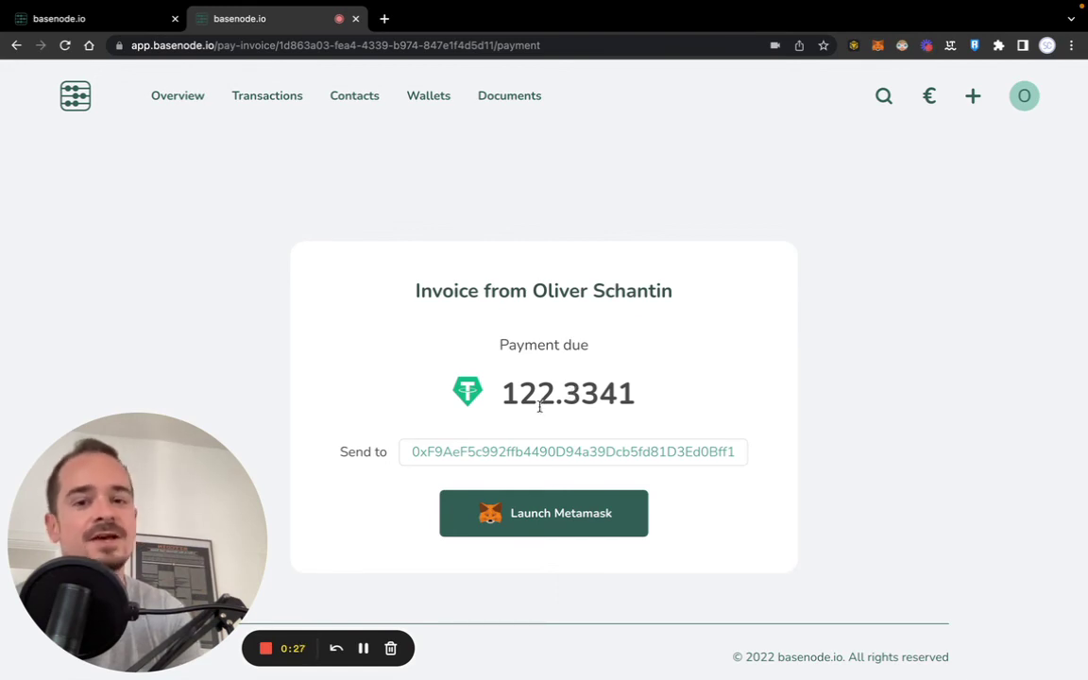
click(455, 452)
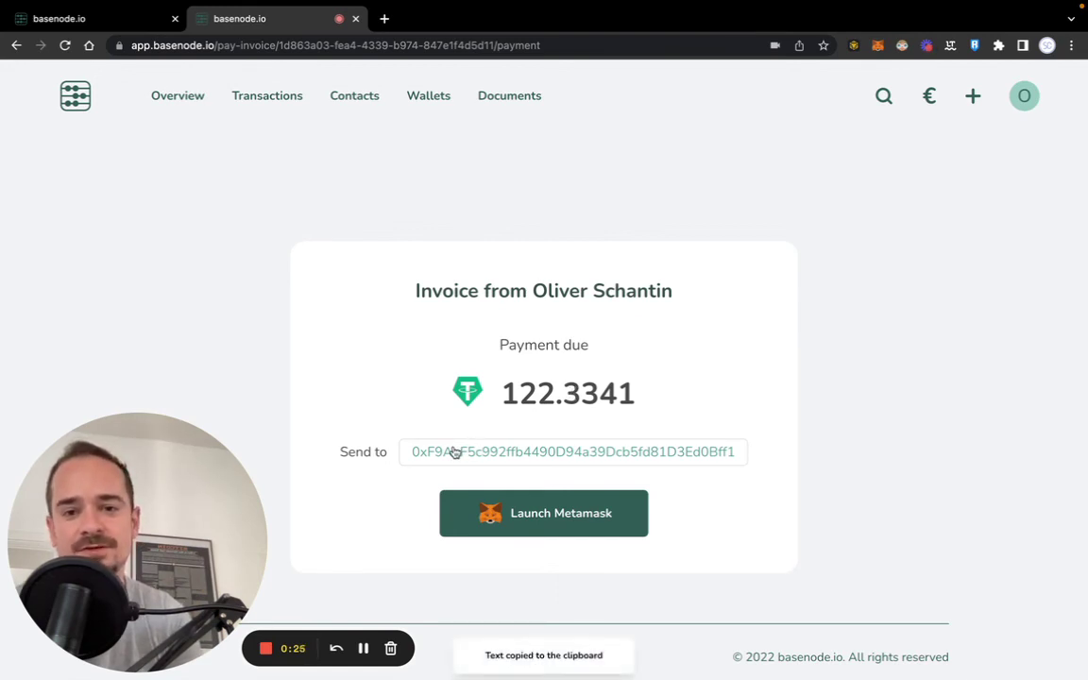